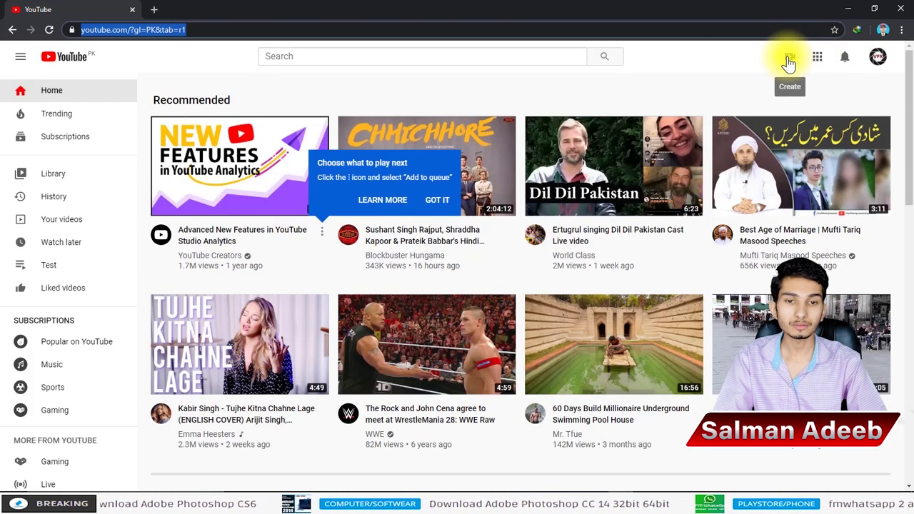
Step: Start a new video upload from the Create menu's Upload video option
click(788, 60)
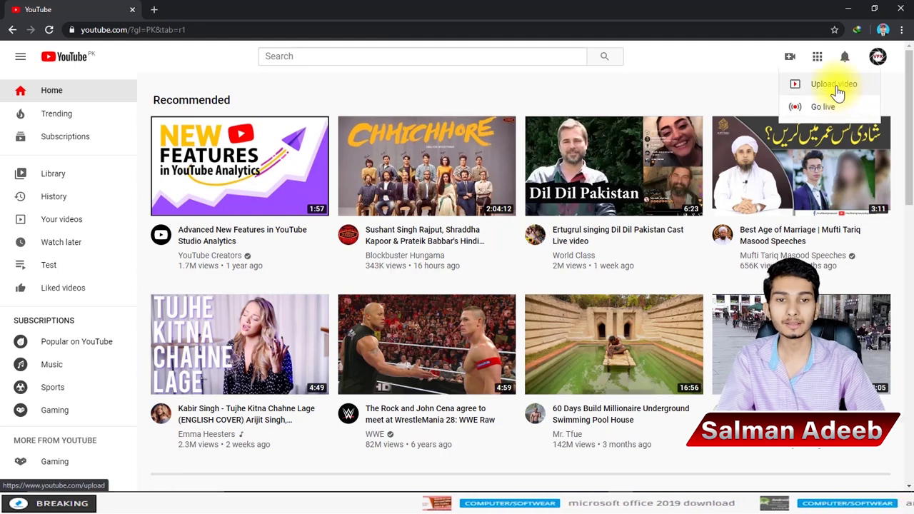
click(835, 84)
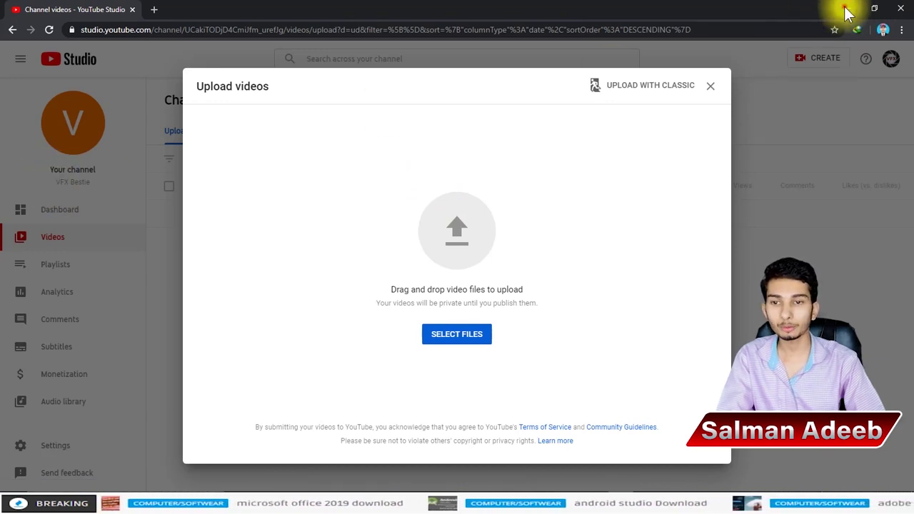
Step: Minimize the browser and look for the finel video on the Desktop
click(848, 10)
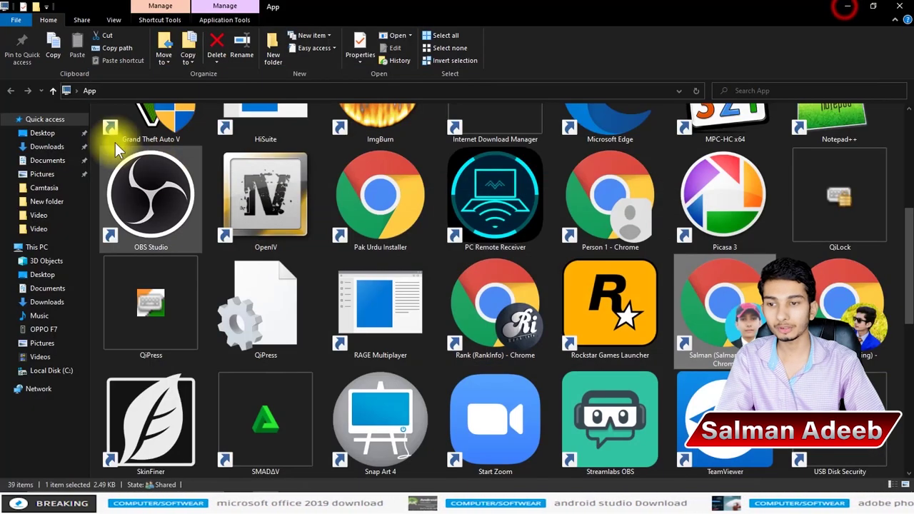
click(45, 329)
click(901, 8)
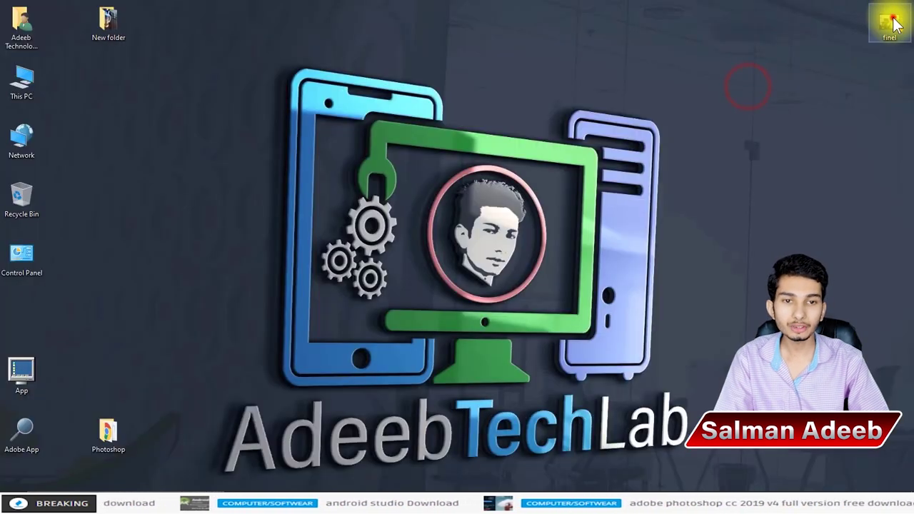
click(890, 27)
click(760, 173)
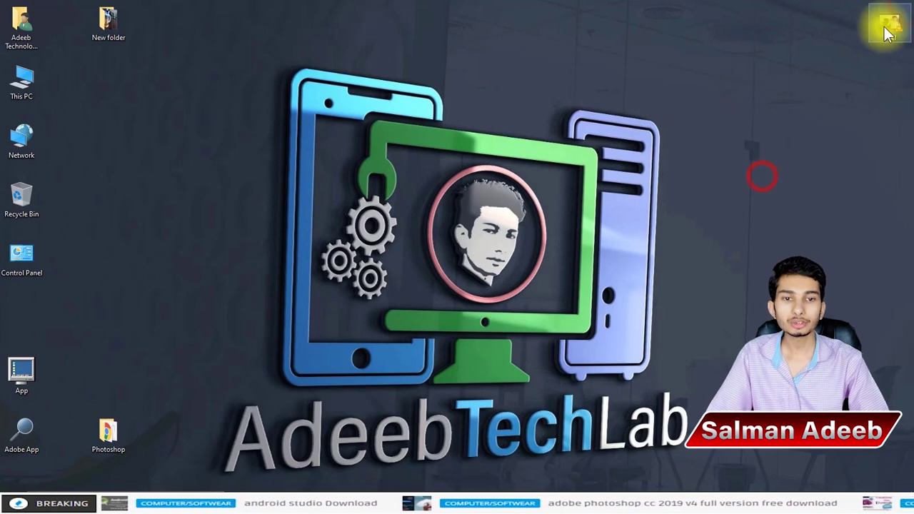
click(821, 50)
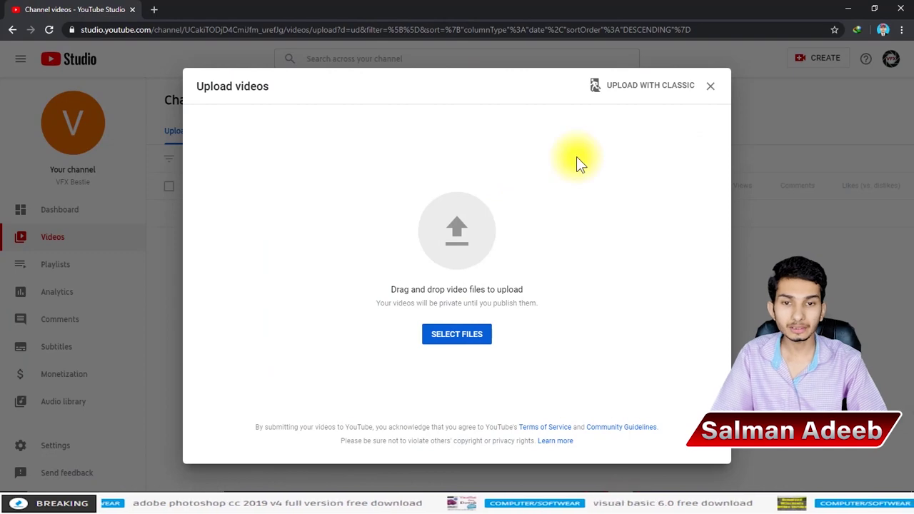
Step: Choose finel from the Desktop folder as the file to upload
click(439, 341)
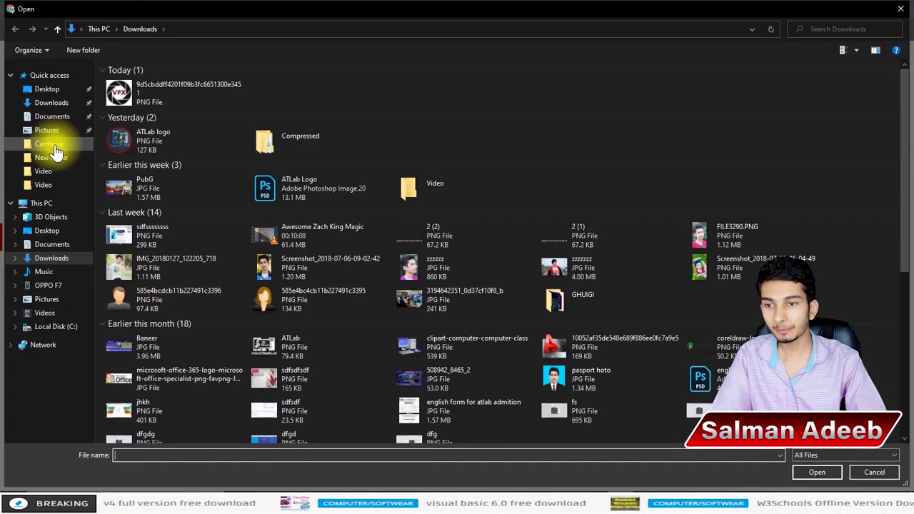
click(49, 89)
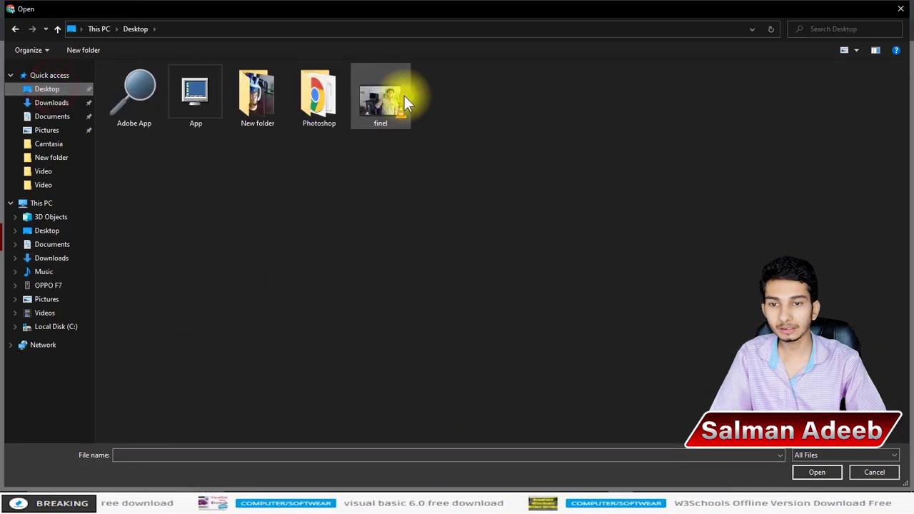
double_click(404, 100)
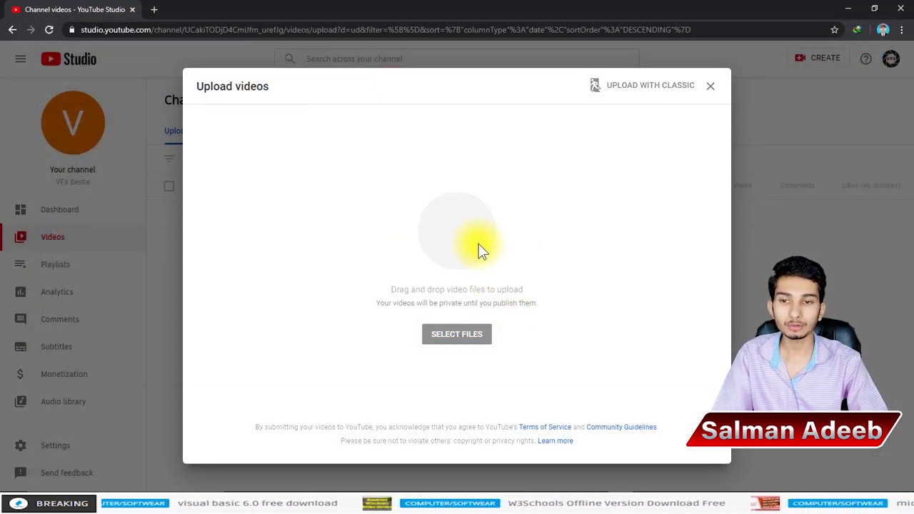
Step: Open a new browser tab, then come back to the YouTube Studio upload form
scroll(336, 259, down, 6)
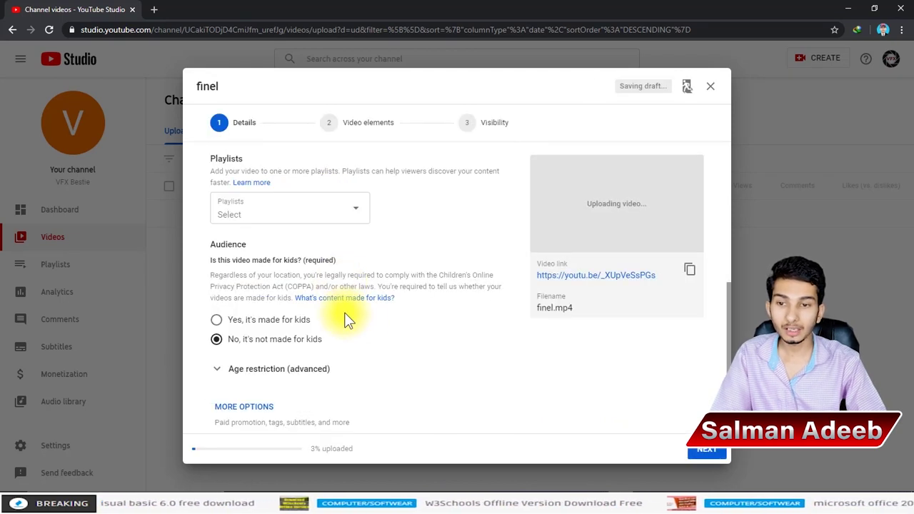
scroll(396, 325, up, 6)
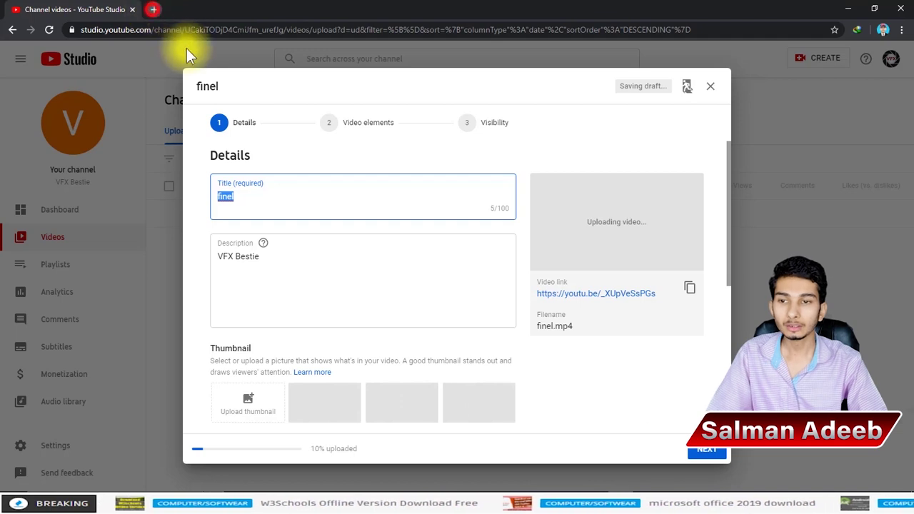
click(153, 9)
click(189, 30)
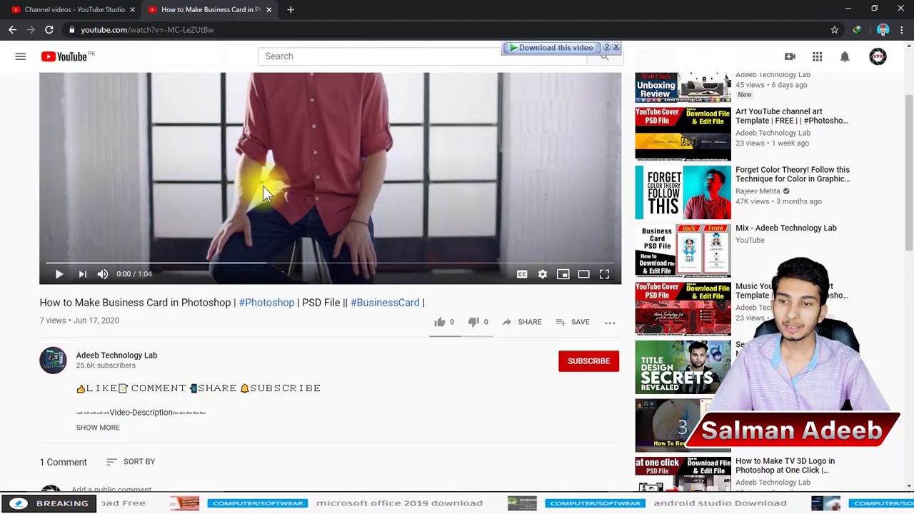
click(115, 9)
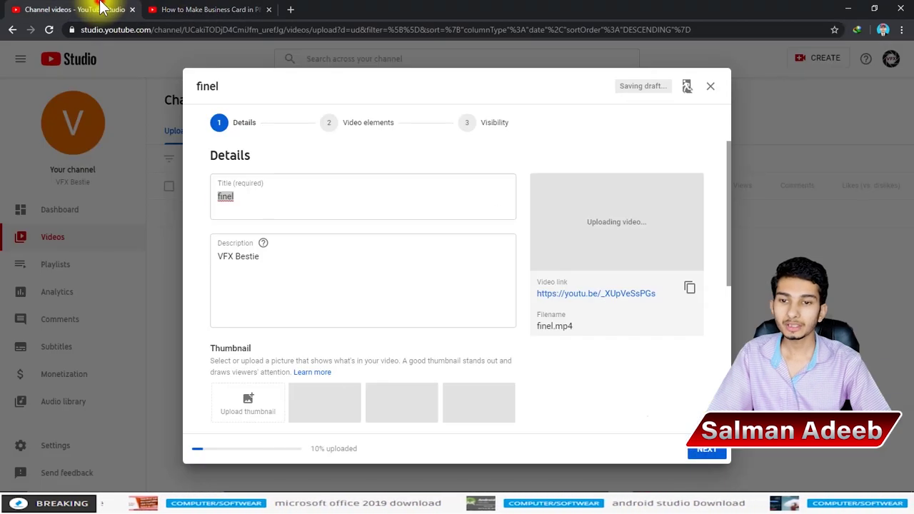
Step: Replace the title 'finel' with 'VFX Bestie' copied from the description
click(307, 194)
text(sd)
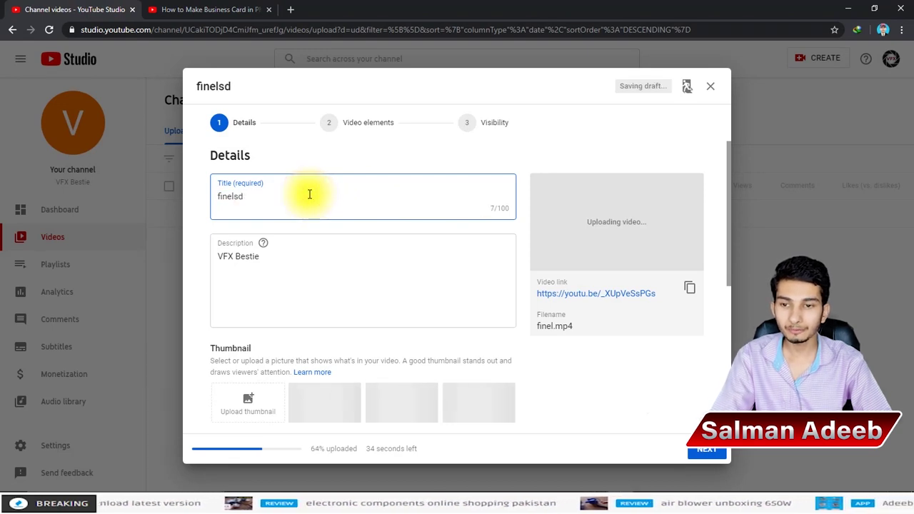
key(BackSpace)
key(BackSpace)
key(BackSpace)
key(BackSpace)
key(BackSpace)
key(BackSpace)
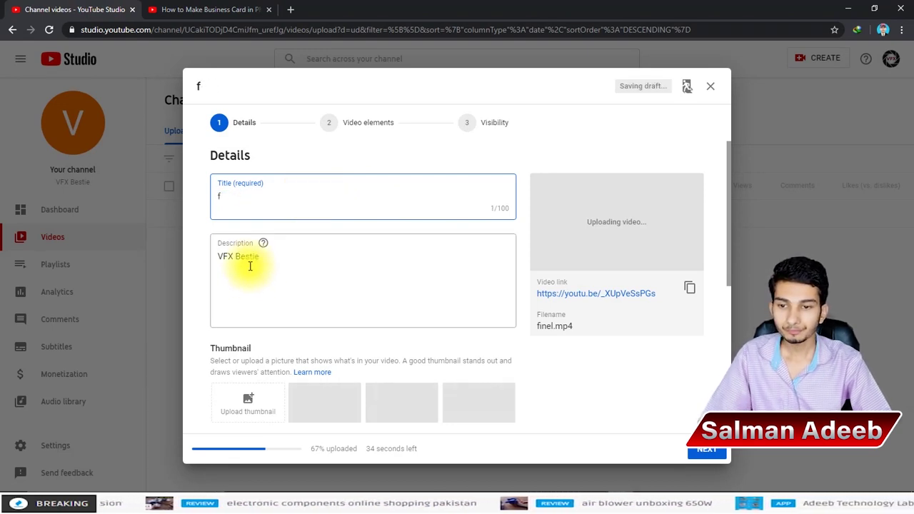
triple_click(249, 263)
key(ctrl+c)
click(251, 198)
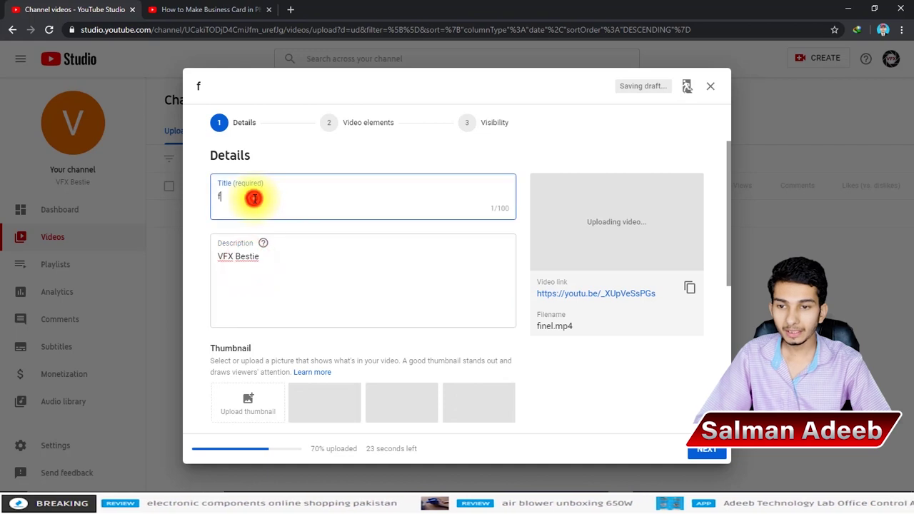
triple_click(255, 198)
key(ctrl+v)
click(263, 196)
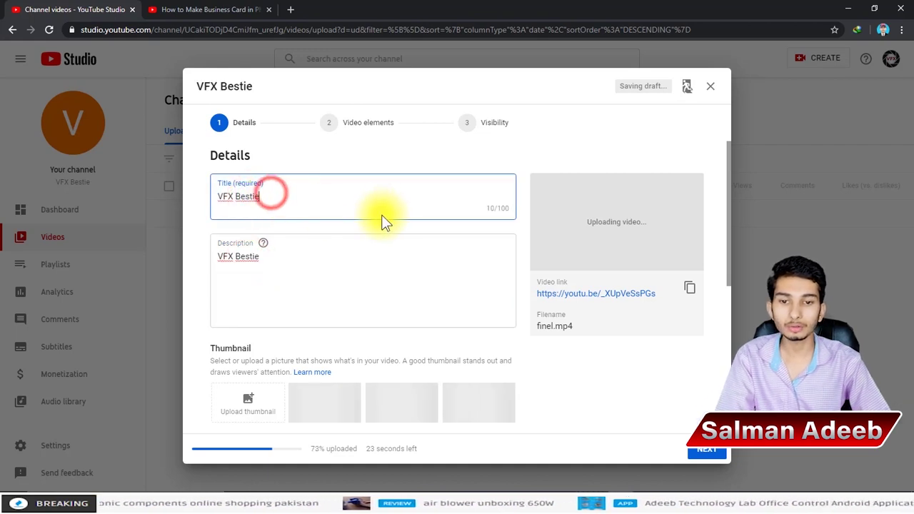
click(312, 200)
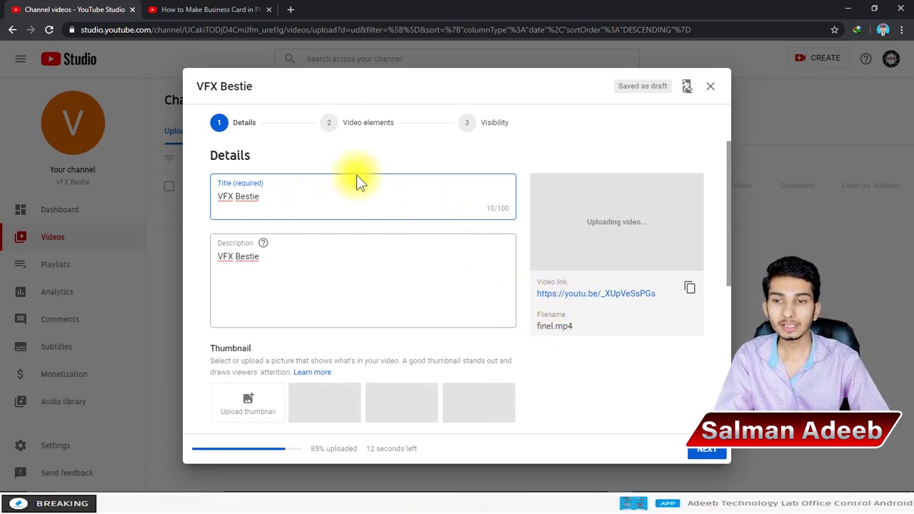
click(302, 203)
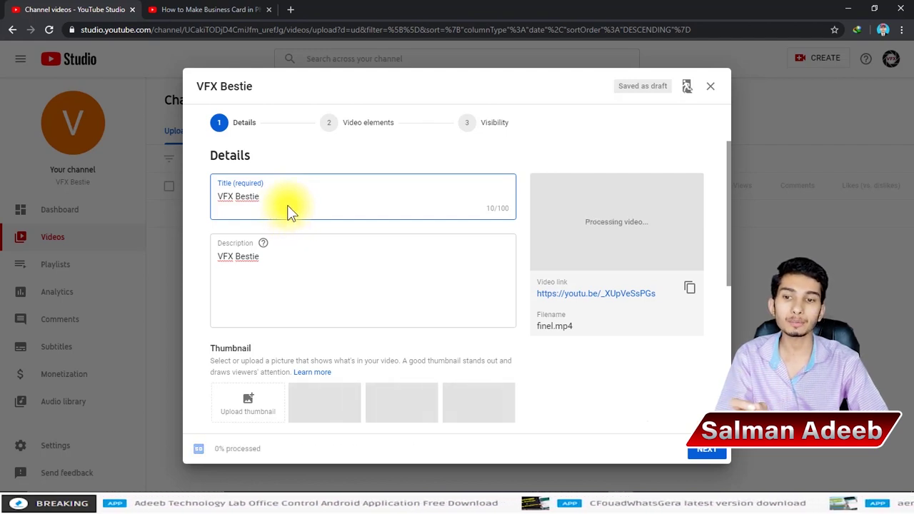
Step: Check the title and description fields, then go to the How to Make Business Card in Photoshop tab
click(281, 195)
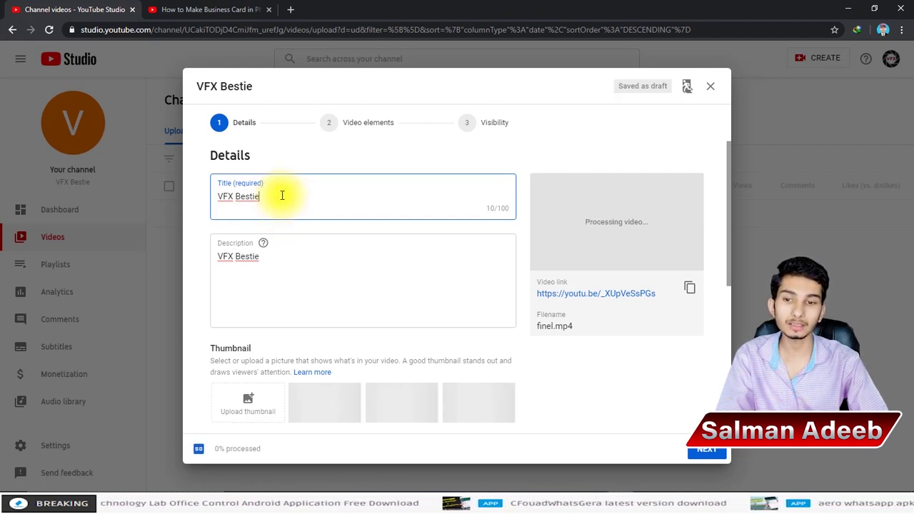
click(495, 210)
click(477, 194)
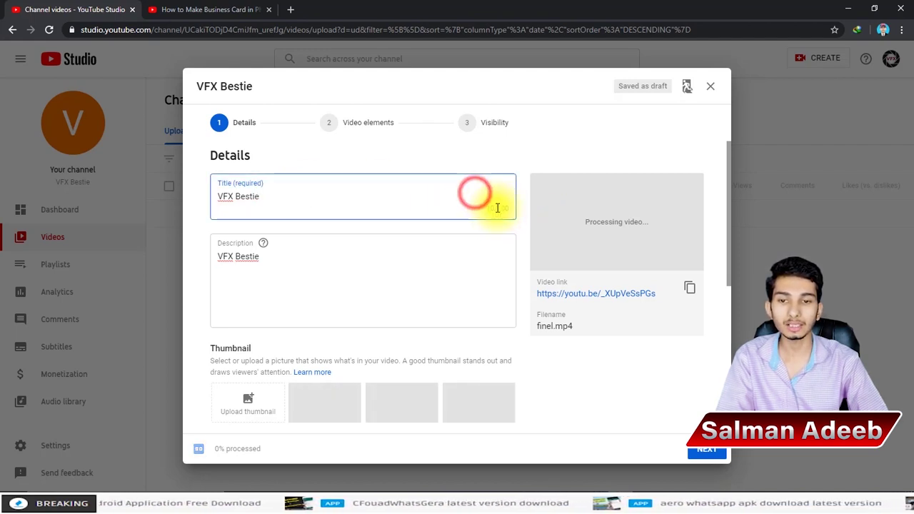
click(344, 293)
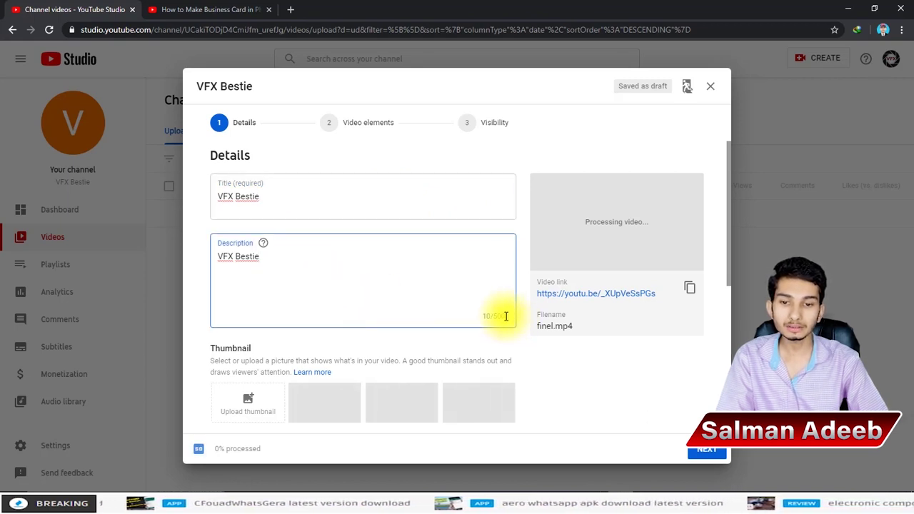
click(508, 314)
click(343, 271)
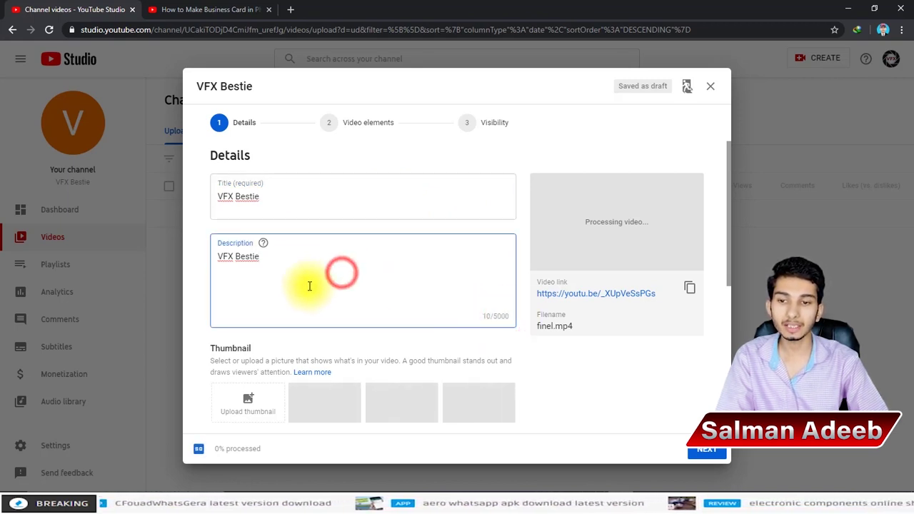
click(290, 202)
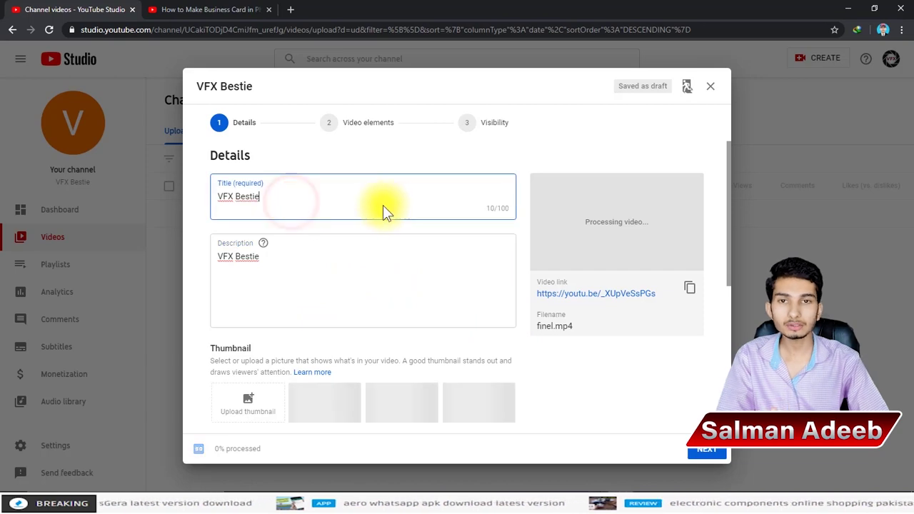
click(197, 9)
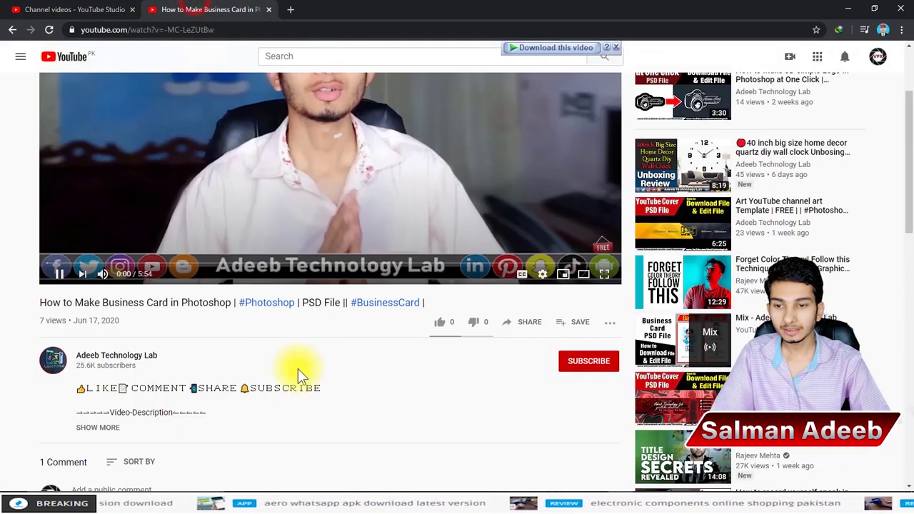
Step: Pause the Business Card video, view the #Photoshop hashtag results in a new tab, then return
click(255, 206)
scroll(248, 300, down, 3)
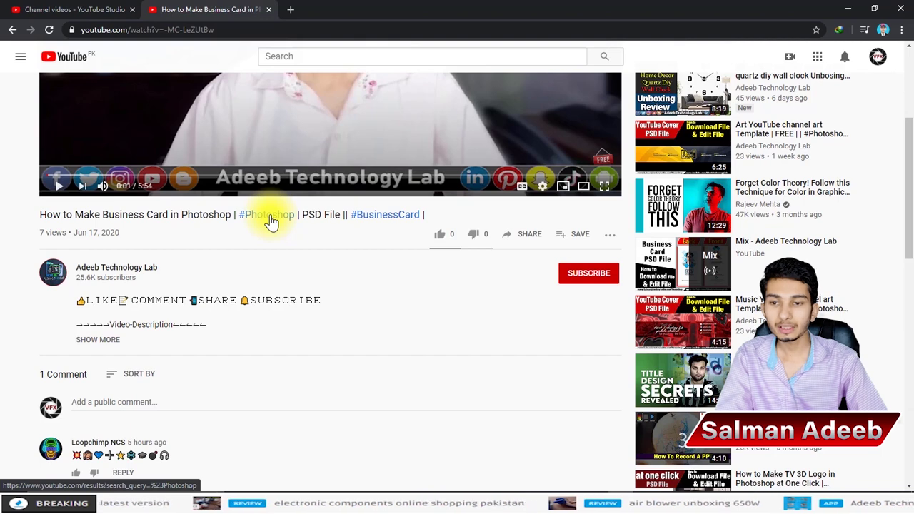
middle_click(271, 221)
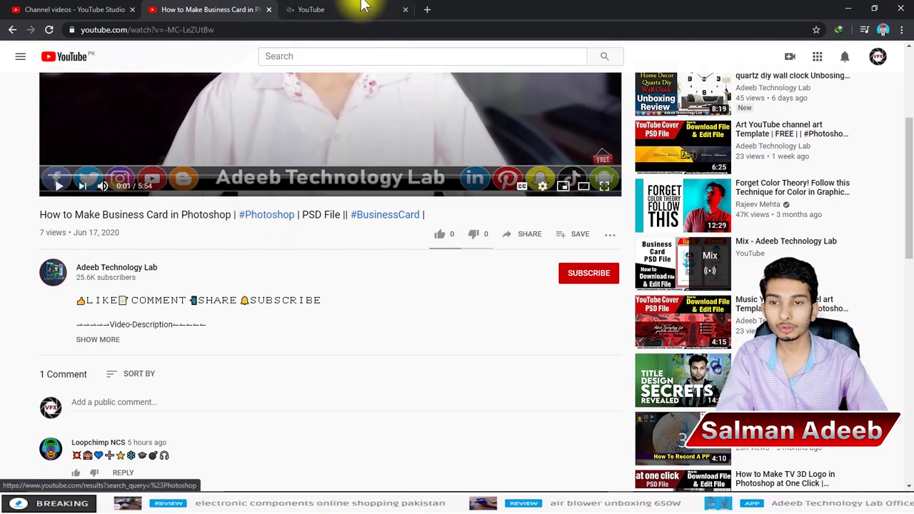
click(362, 8)
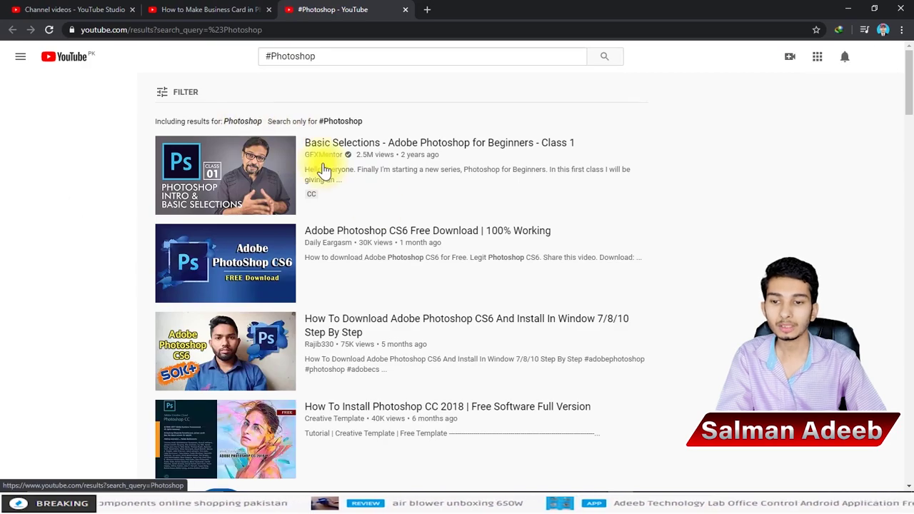
scroll(434, 245, down, 10)
scroll(363, 292, up, 15)
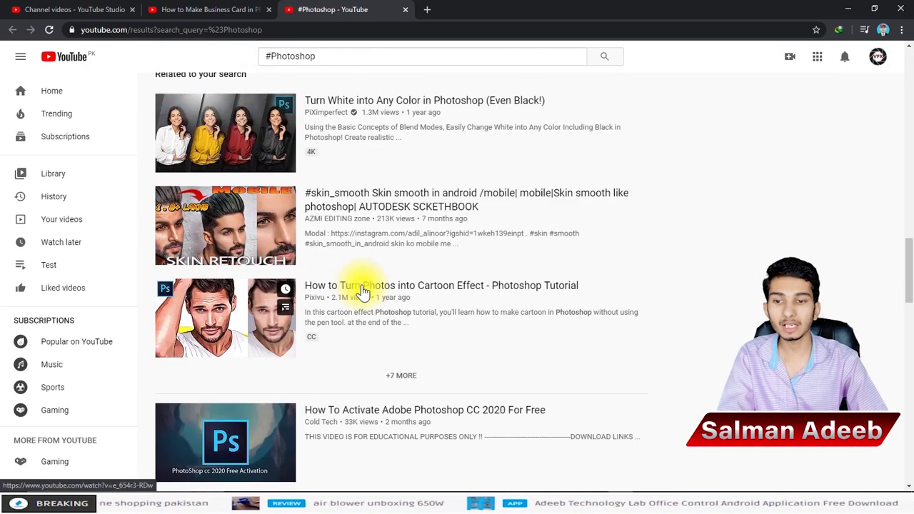
scroll(363, 292, up, 5)
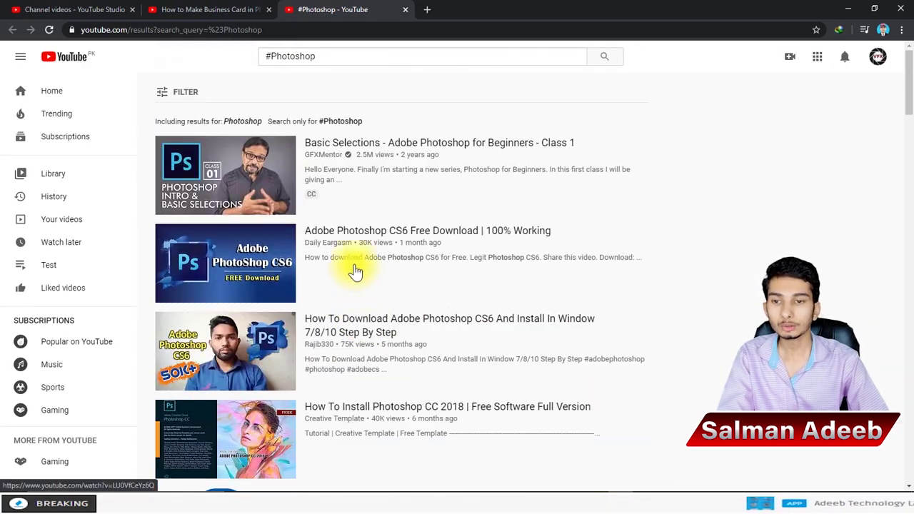
key(ctrl+shift+Tab)
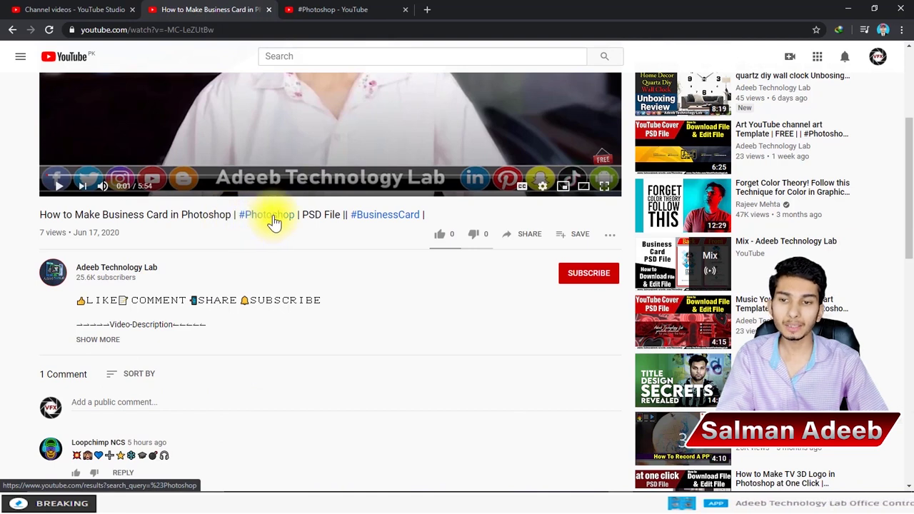
Step: Expand the business card video's description and review its title and hashtag line
click(100, 340)
scroll(212, 264, down, 10)
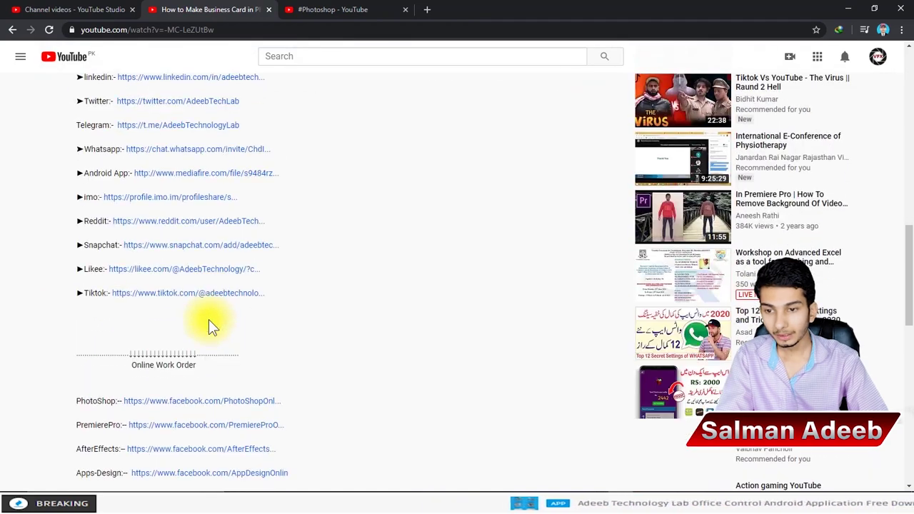
scroll(302, 302, up, 10)
scroll(274, 344, down, 3)
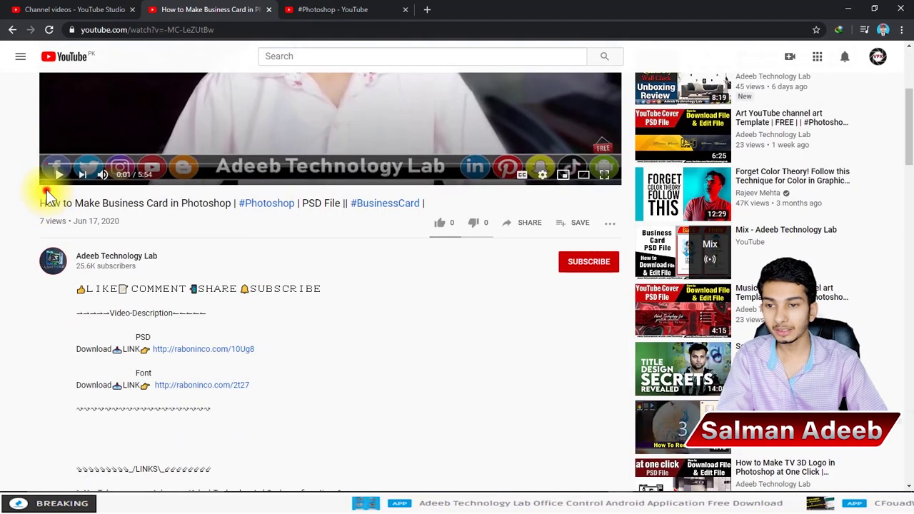
drag(46, 190, 127, 204)
click(123, 203)
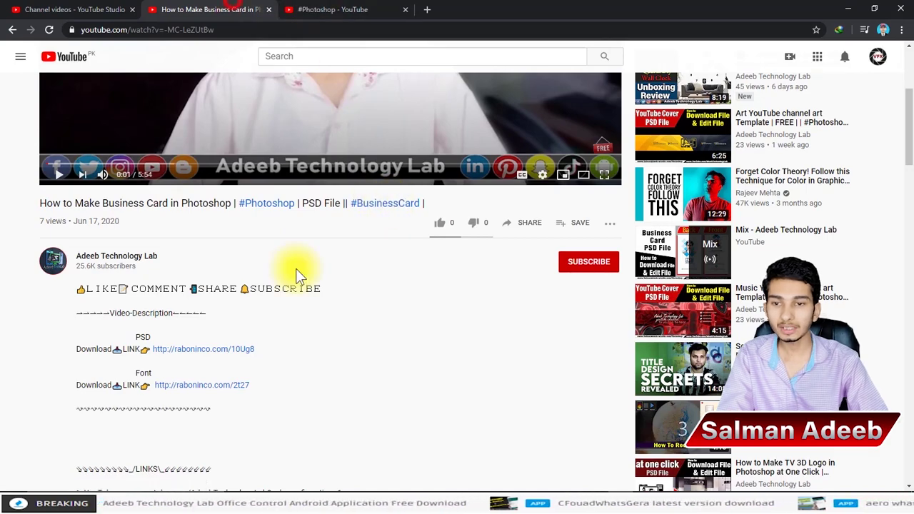
scroll(298, 218, down, 15)
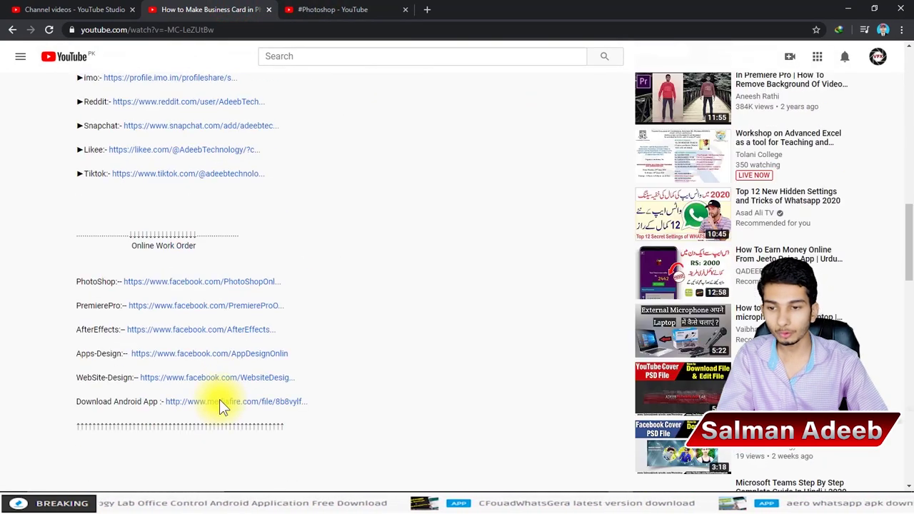
scroll(189, 402, down, 3)
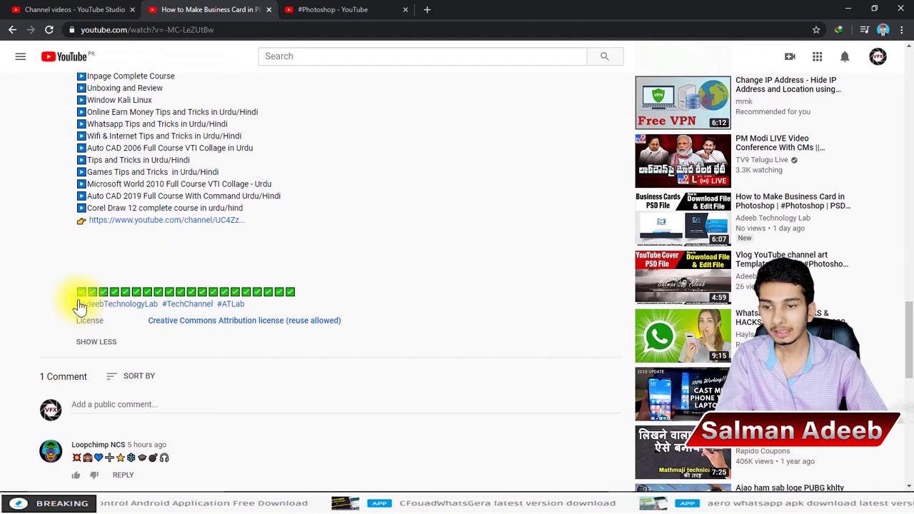
mouse_move(70, 303)
mouse_down()
mouse_move(274, 302)
mouse_move(72, 309)
mouse_up()
click(331, 276)
click(286, 308)
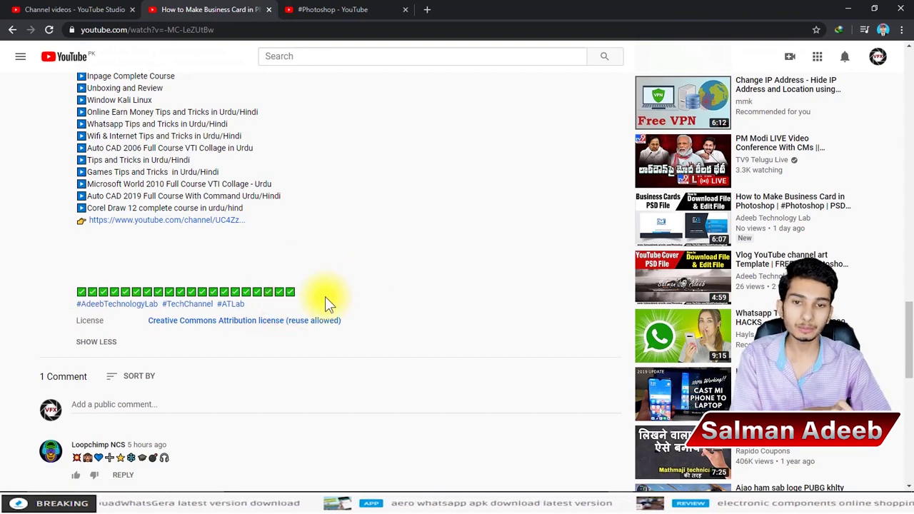
scroll(325, 297, up, 15)
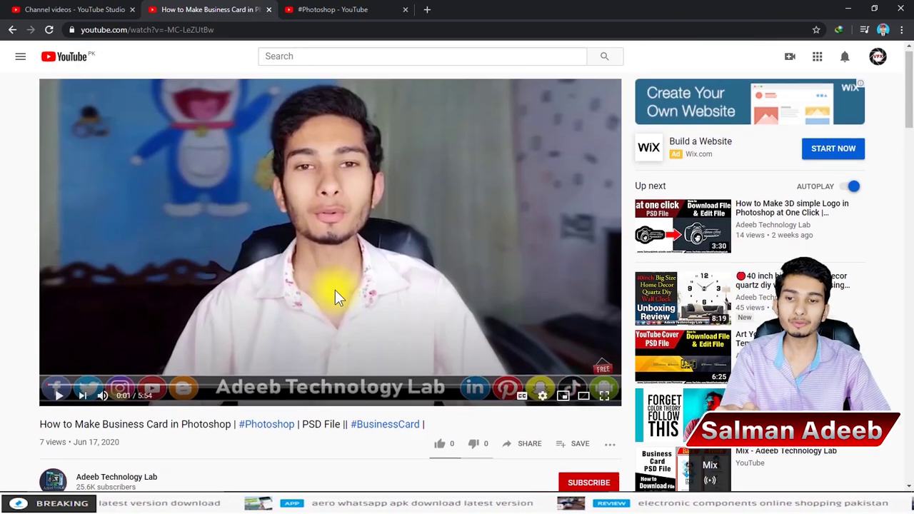
scroll(335, 290, down, 3)
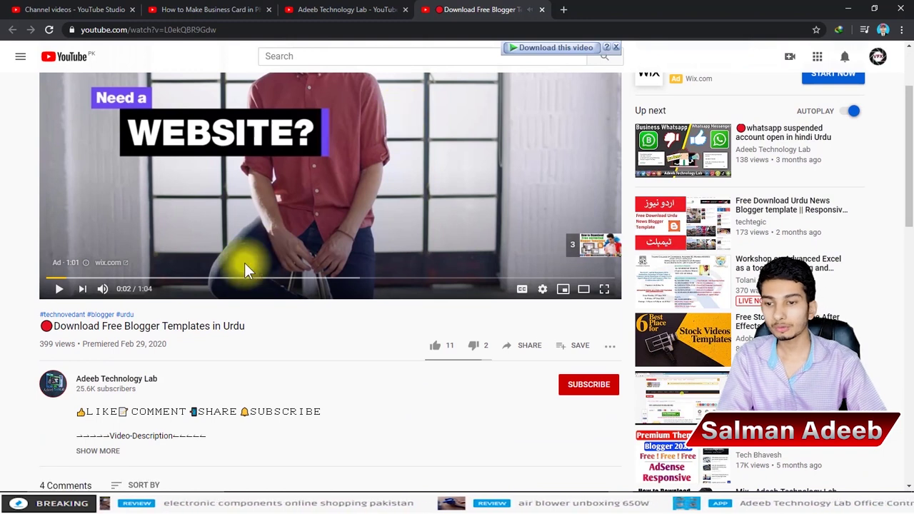
Step: Compare the Blogger Templates video title with the business card video's title
triple_click(225, 326)
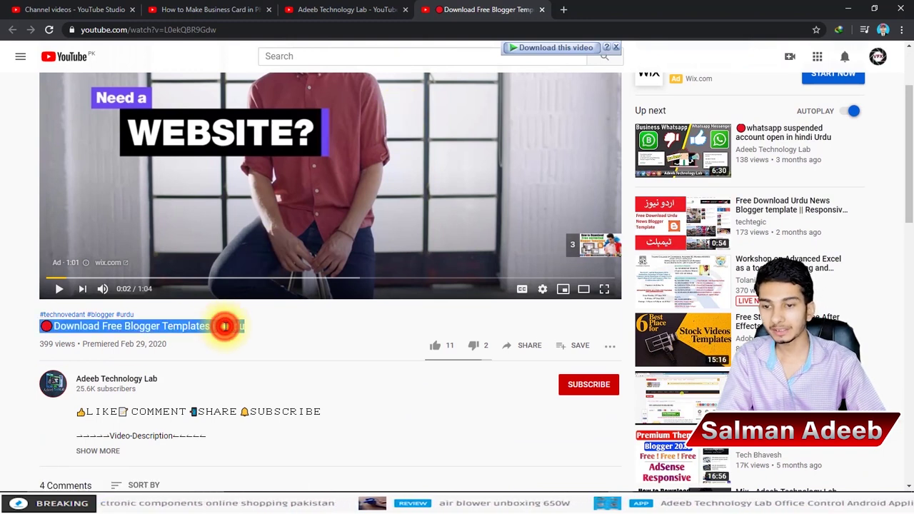
double_click(184, 326)
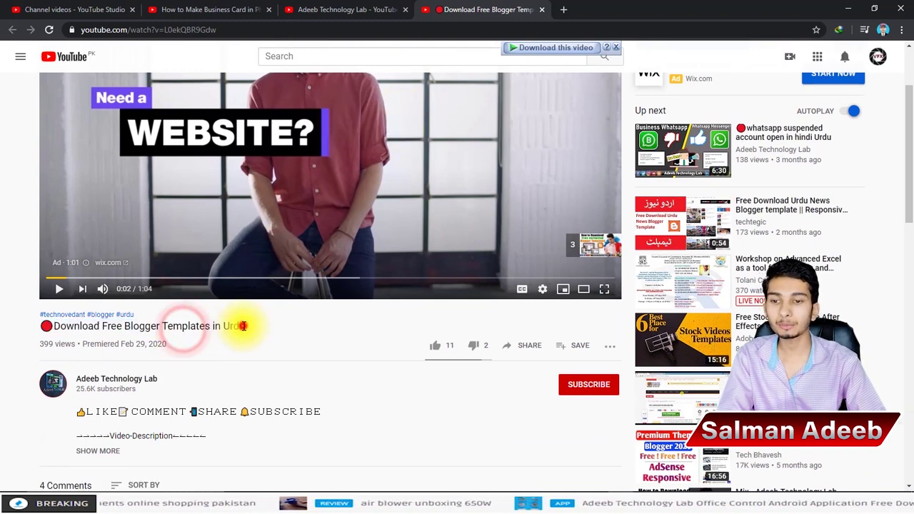
click(239, 326)
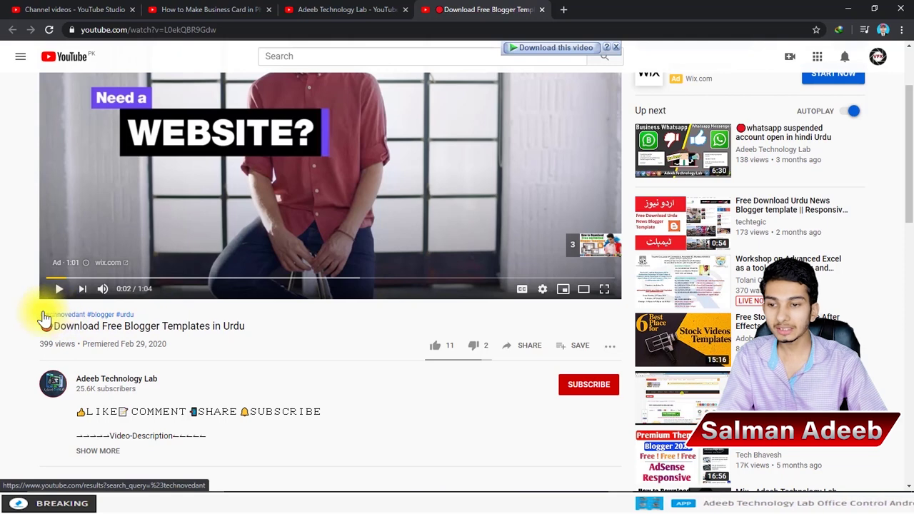
click(247, 9)
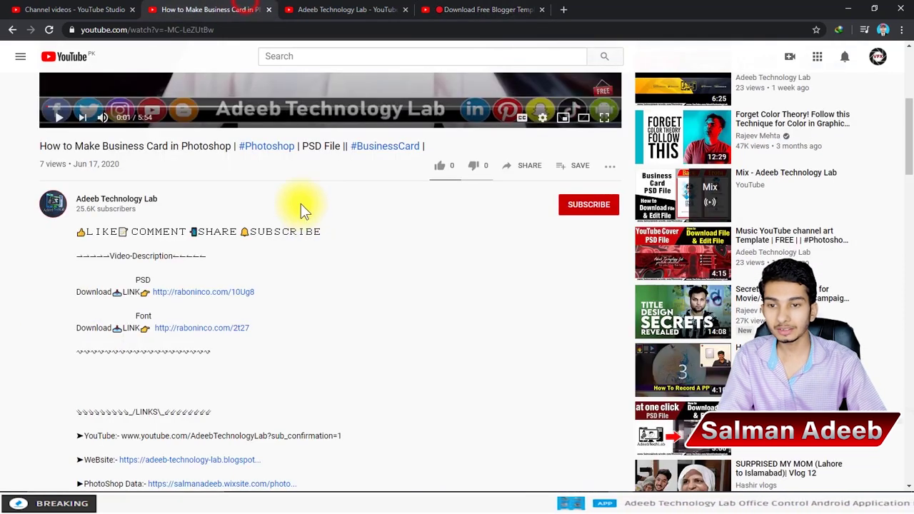
triple_click(262, 147)
click(175, 147)
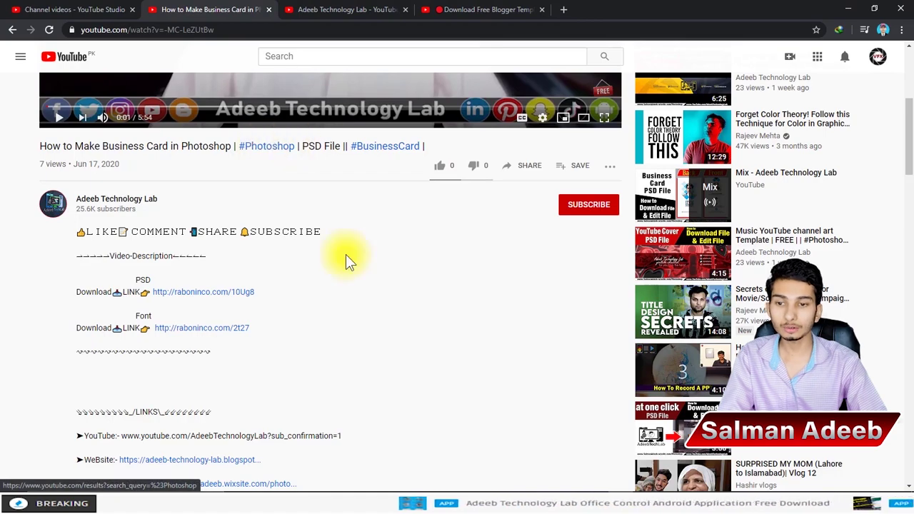
scroll(346, 254, down, 10)
scroll(280, 369, down, 4)
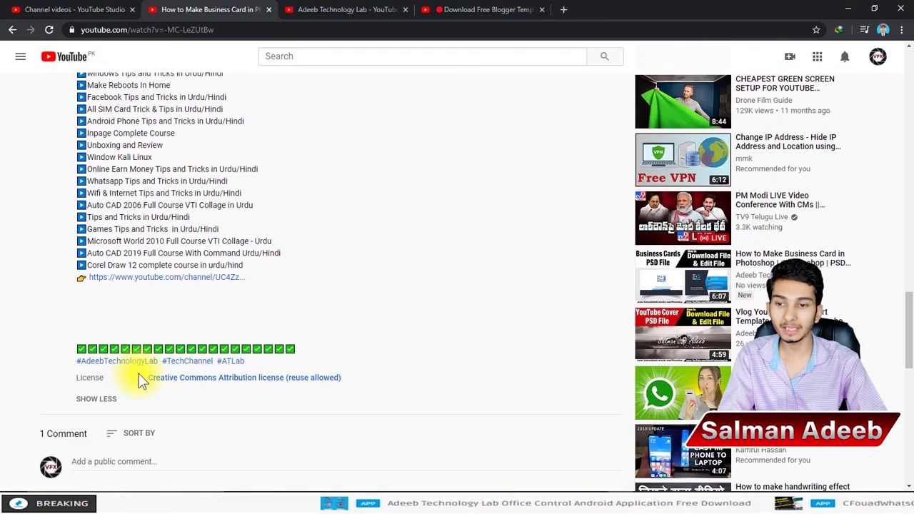
scroll(317, 343, up, 10)
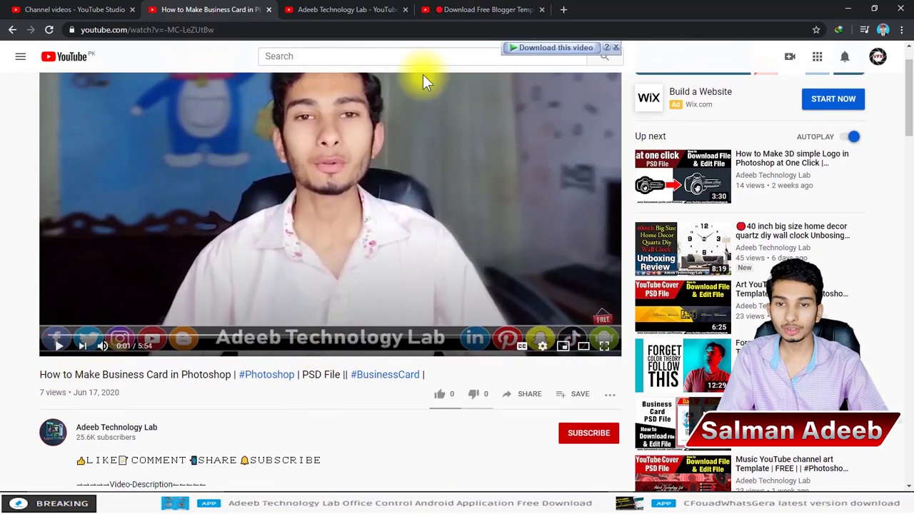
Step: Recheck the Blogger Templates title across tabs, then return to the VFX Bestie upload details
click(486, 9)
triple_click(138, 325)
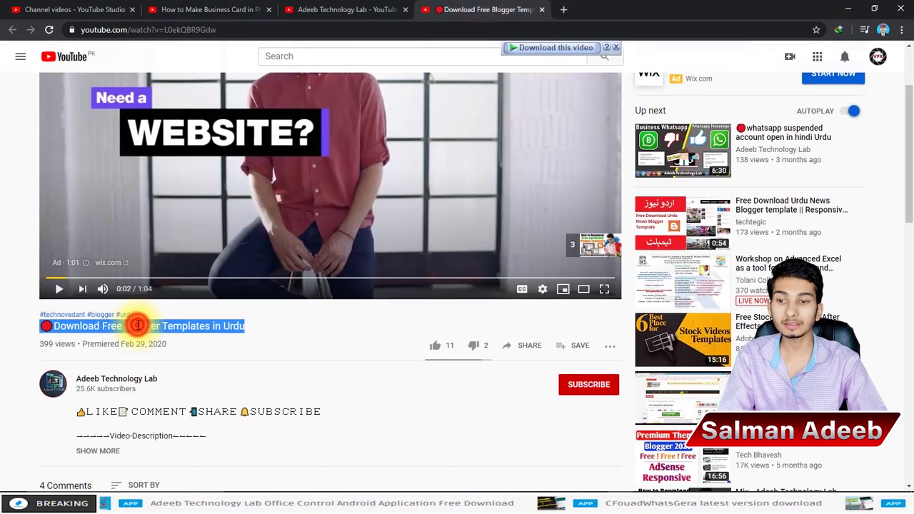
click(208, 325)
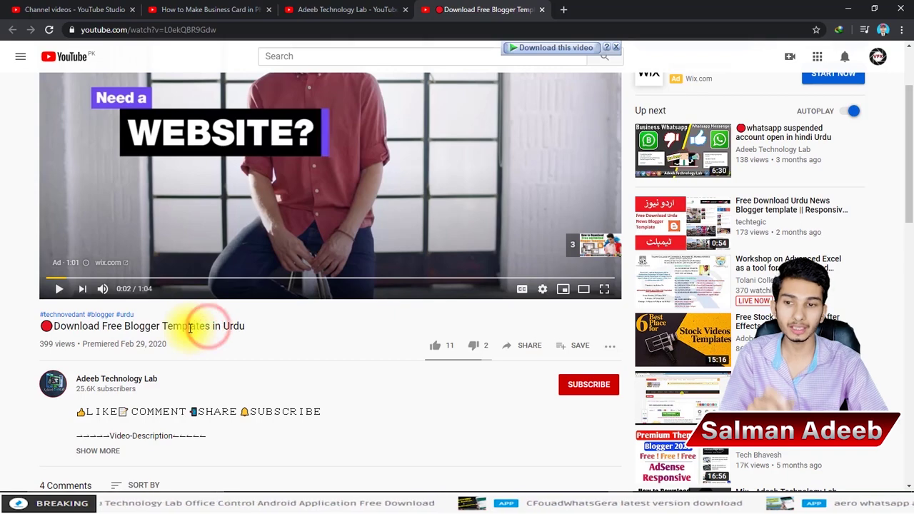
scroll(190, 326, up, 2)
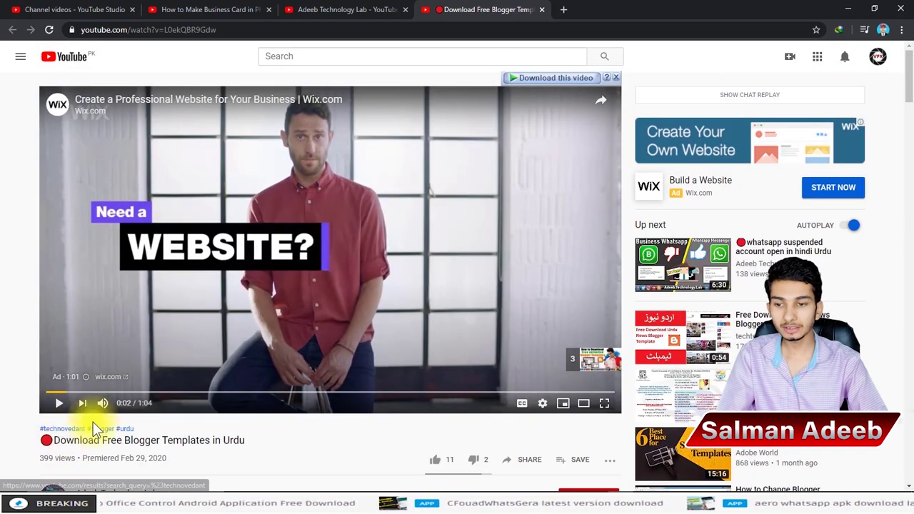
click(349, 9)
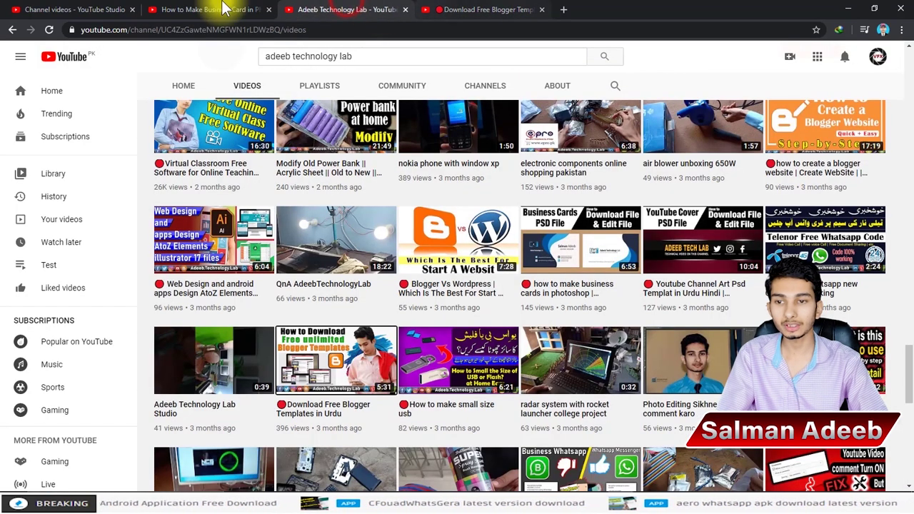
click(214, 10)
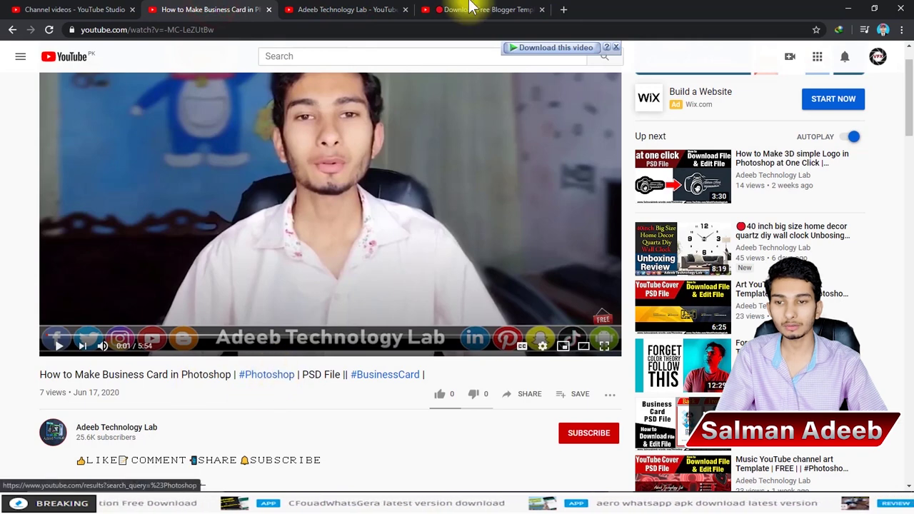
click(478, 9)
click(87, 8)
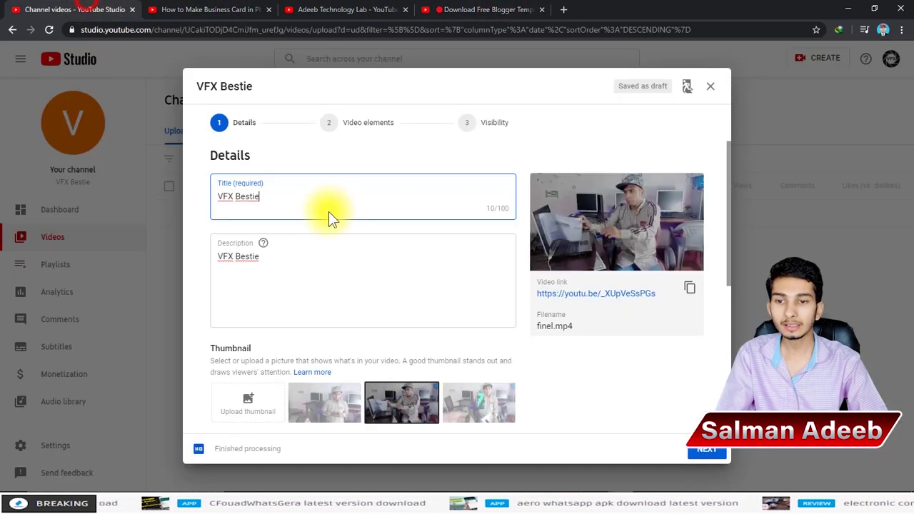
Step: Try adding hashtags to the title and description, then remove them again
click(300, 197)
text(#f)
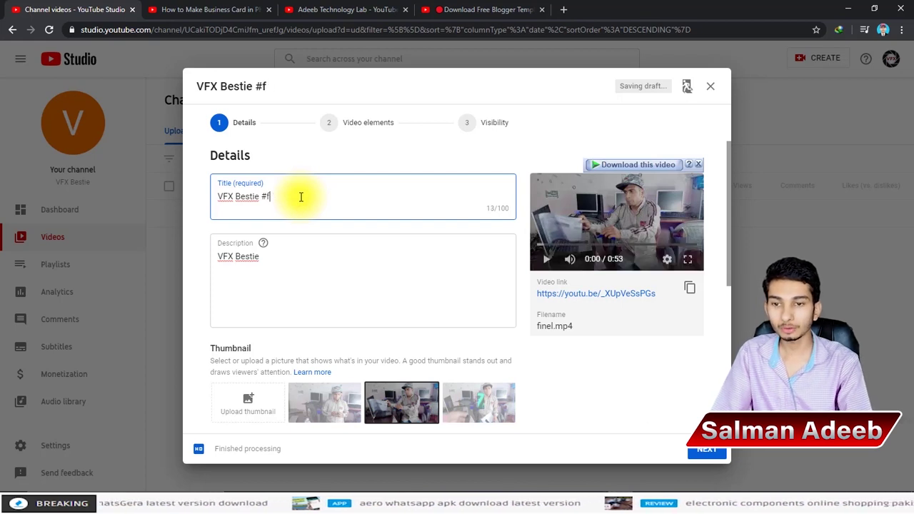
key(BackSpace)
key(BackSpace)
click(258, 290)
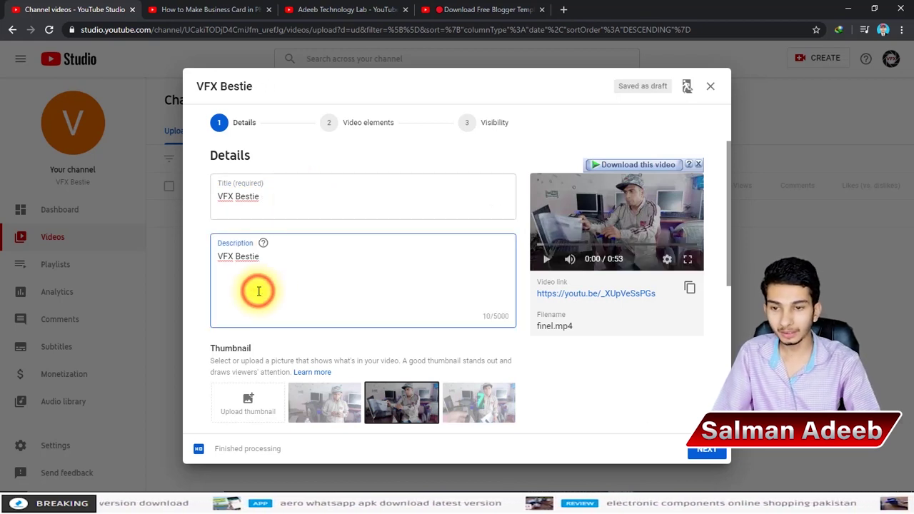
text(#)
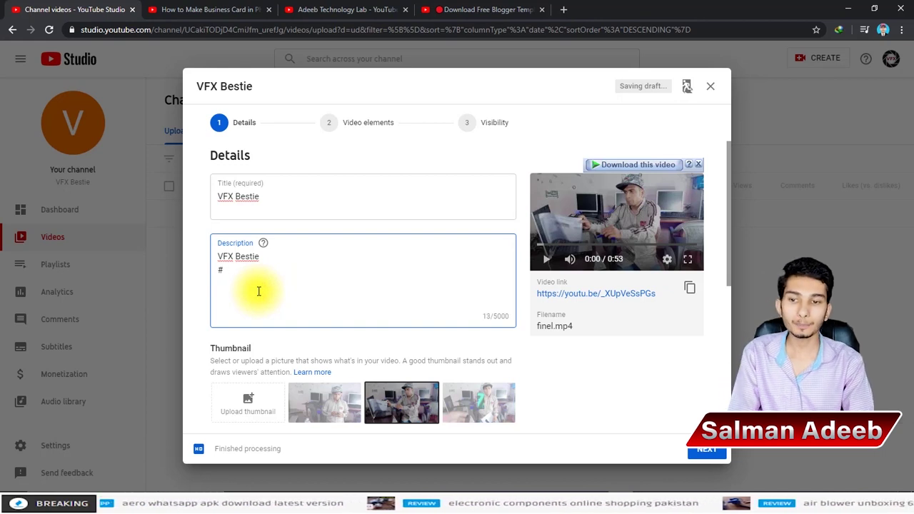
key(BackSpace)
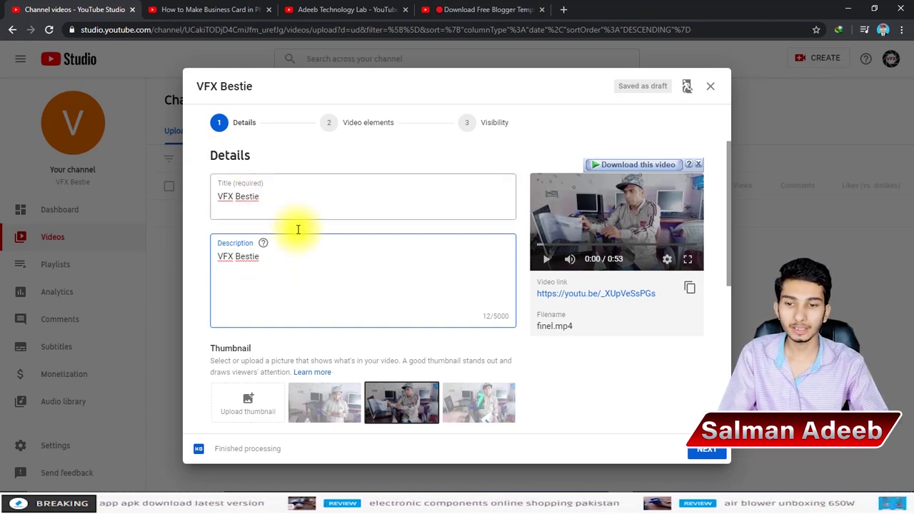
Step: Select the fourth auto-generated thumbnail, then start uploading a custom thumbnail image
scroll(297, 229, down, 2)
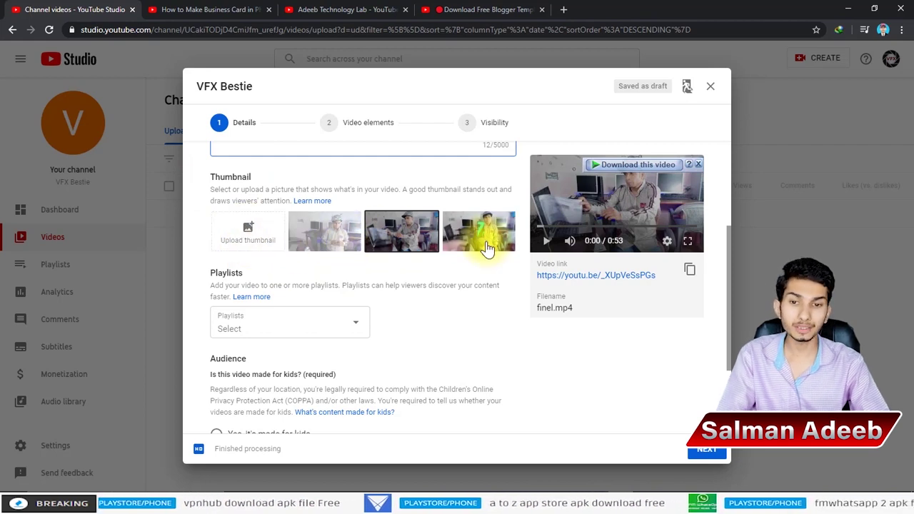
click(320, 240)
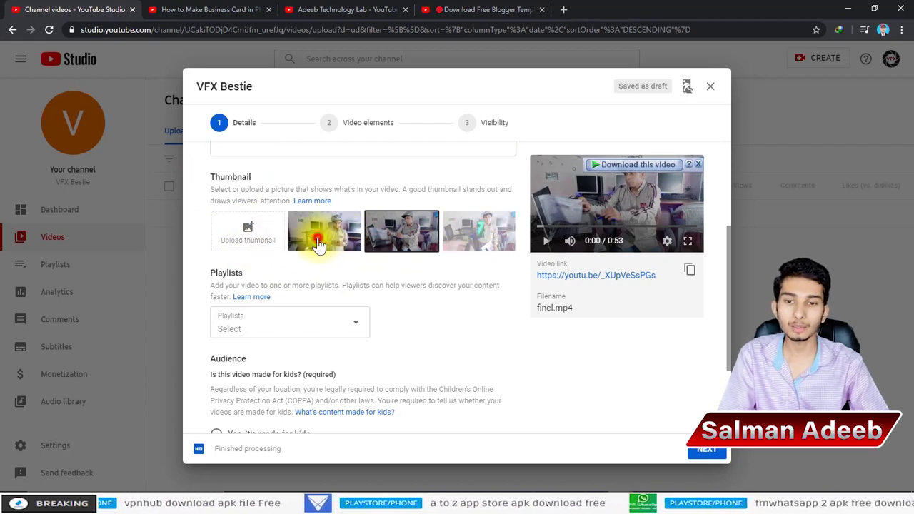
click(475, 240)
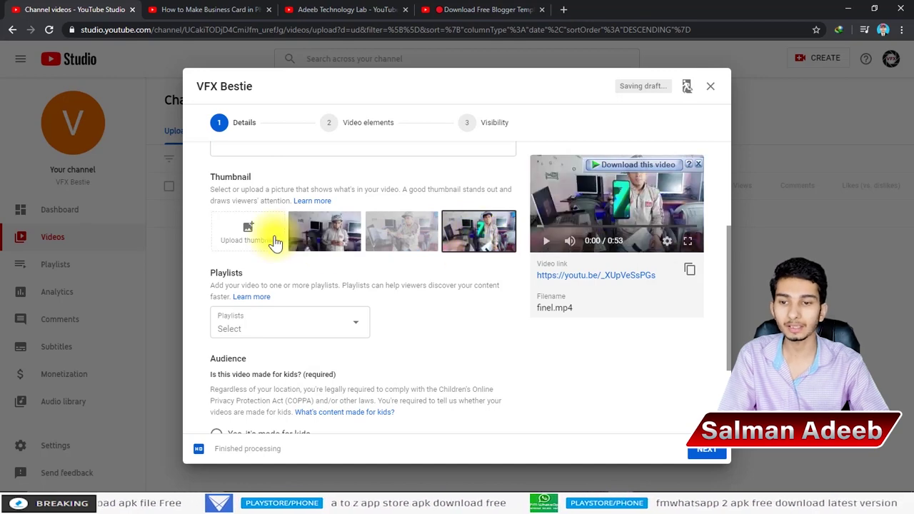
click(232, 236)
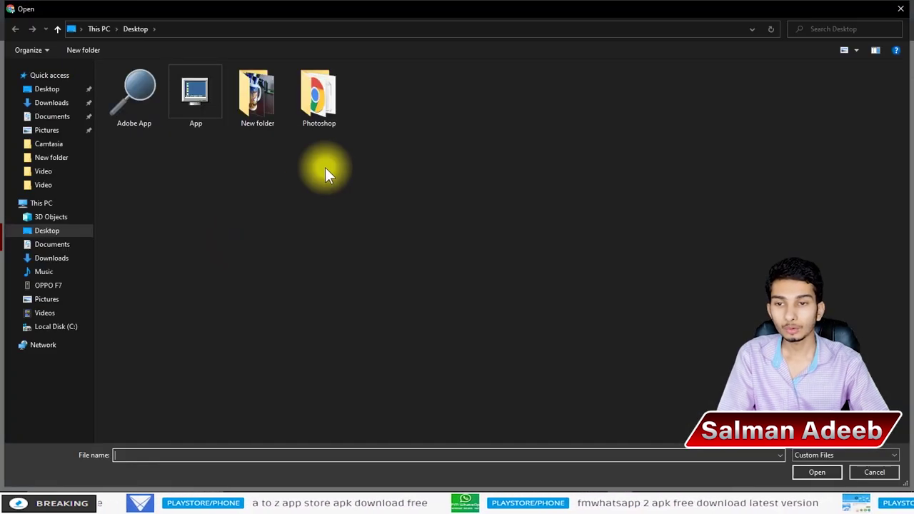
Step: Pick PubG.jpg from the Downloads folder as the custom thumbnail
click(60, 103)
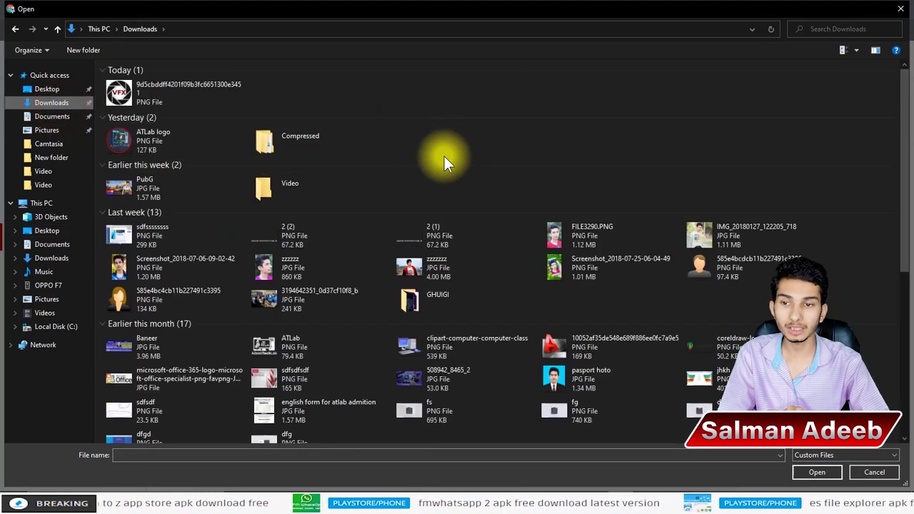
double_click(118, 187)
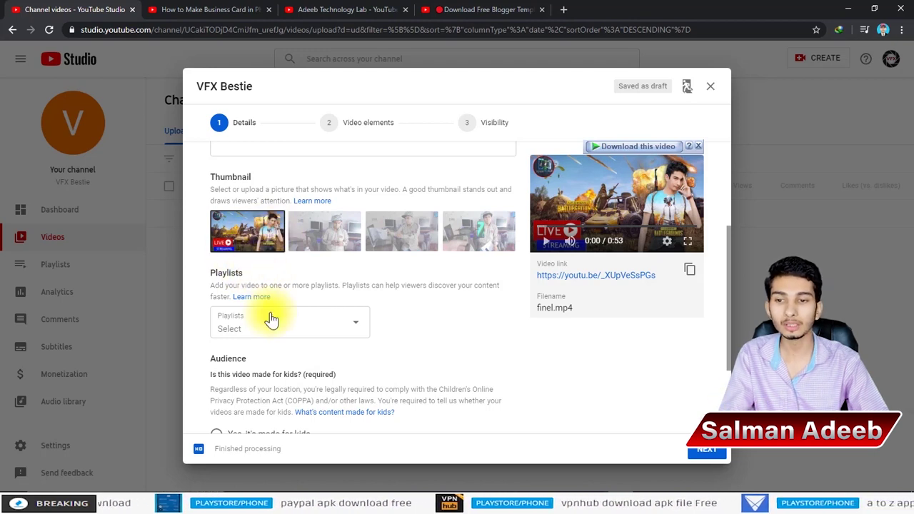
Step: Add the VFX Bestie video to the Test playlist
scroll(286, 286, down, 1)
click(288, 268)
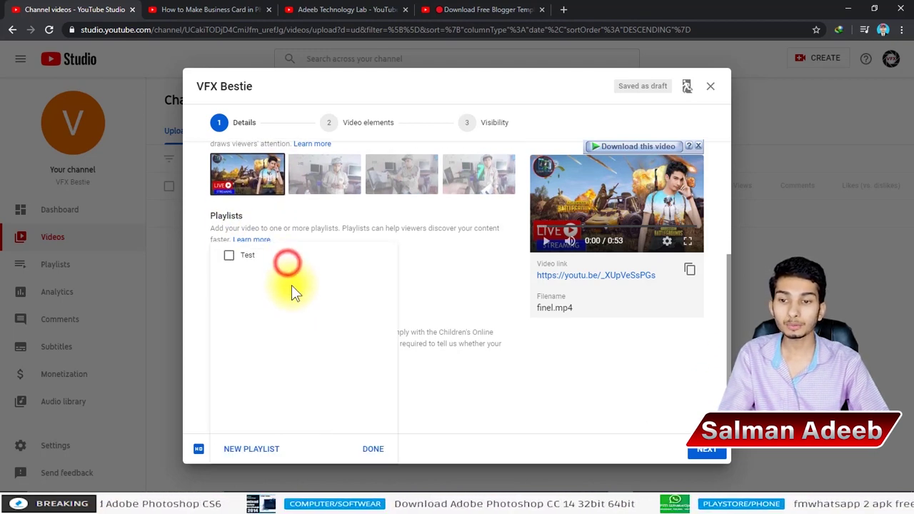
click(230, 257)
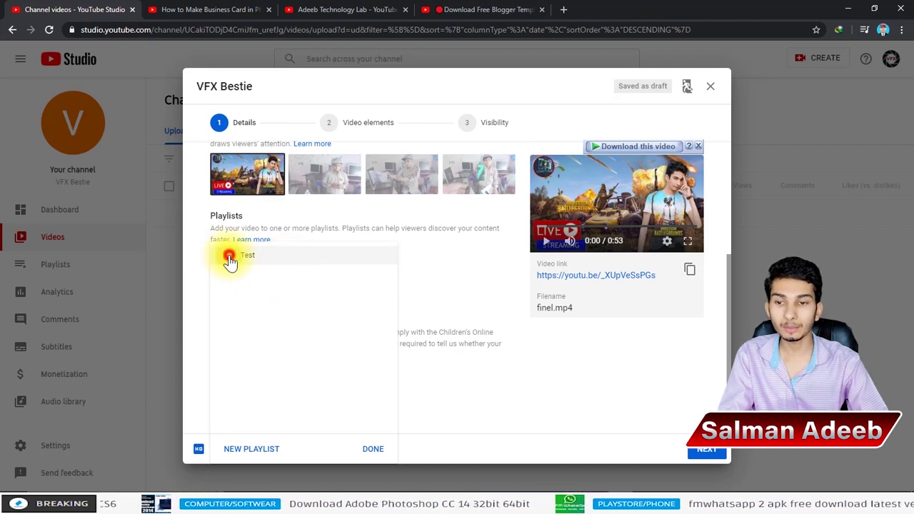
click(375, 450)
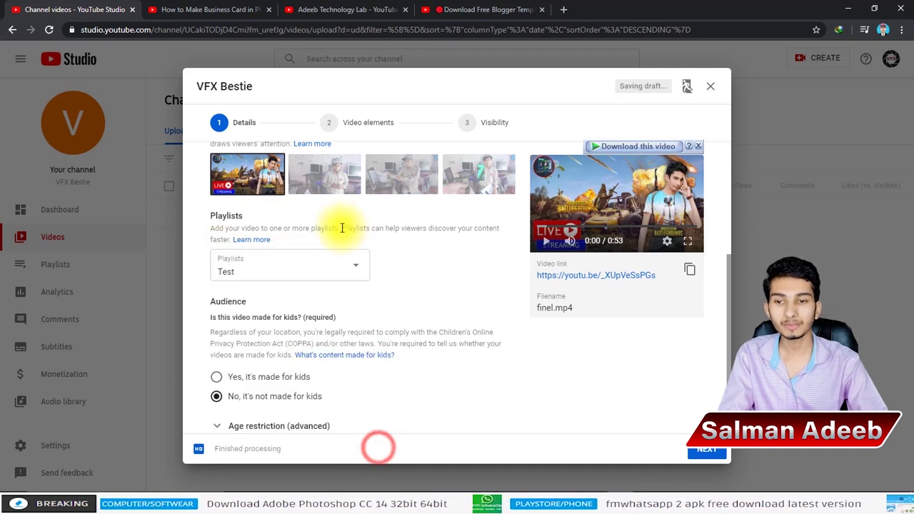
Step: Switch the thumbnail to the second auto-generated frame
click(323, 178)
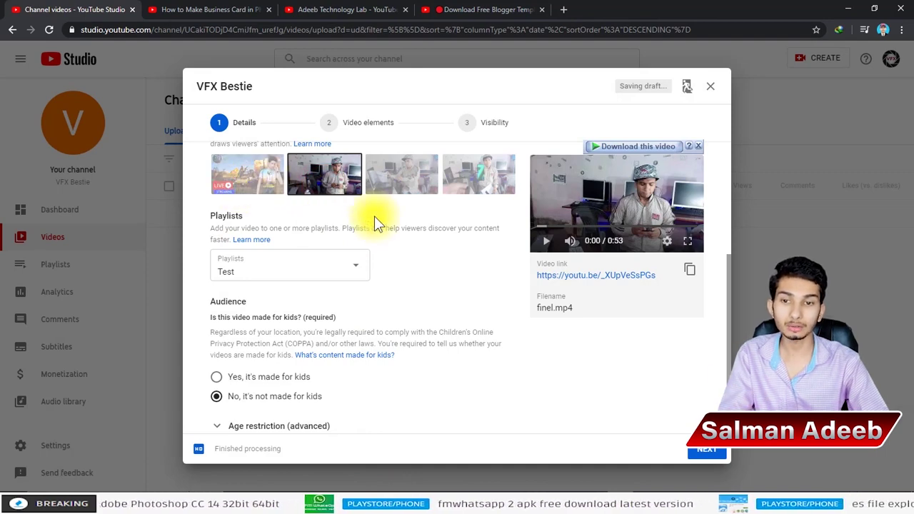
scroll(374, 216, up, 4)
click(316, 199)
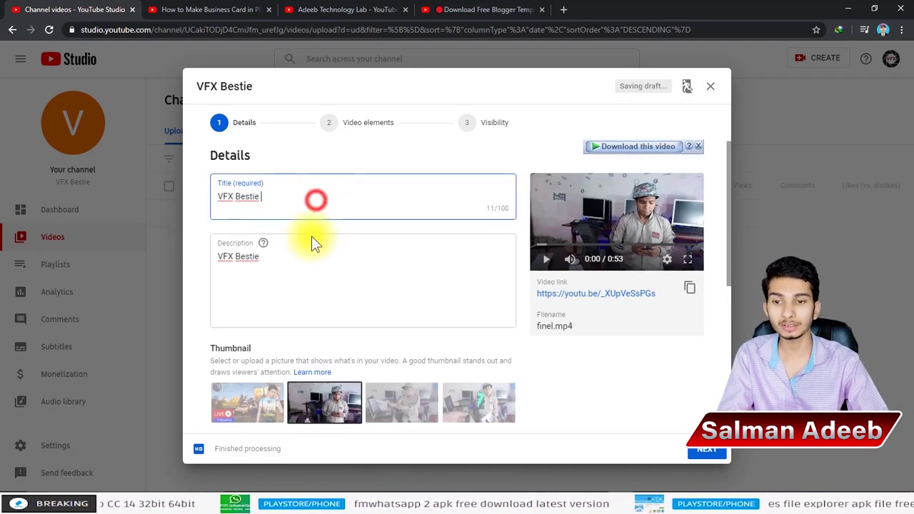
click(306, 282)
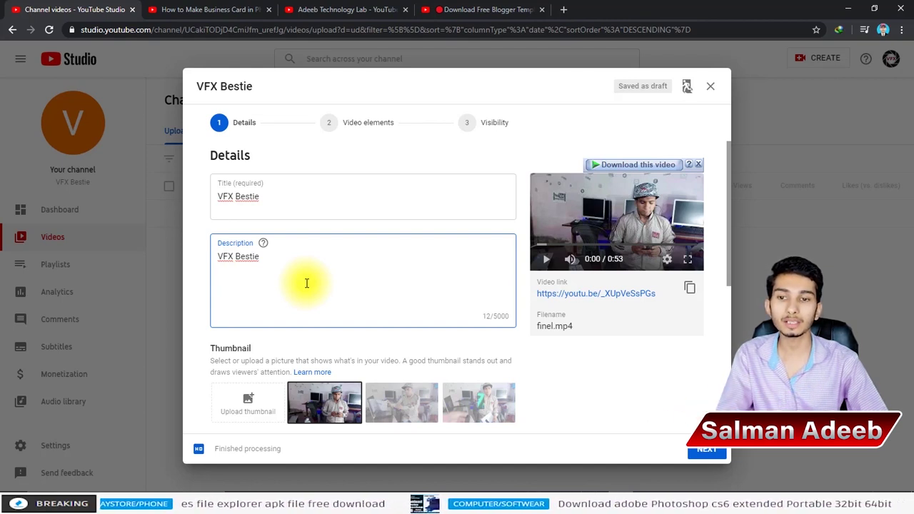
Step: Delete the blank second line so the description reads only 'VFX Bestie'
click(292, 303)
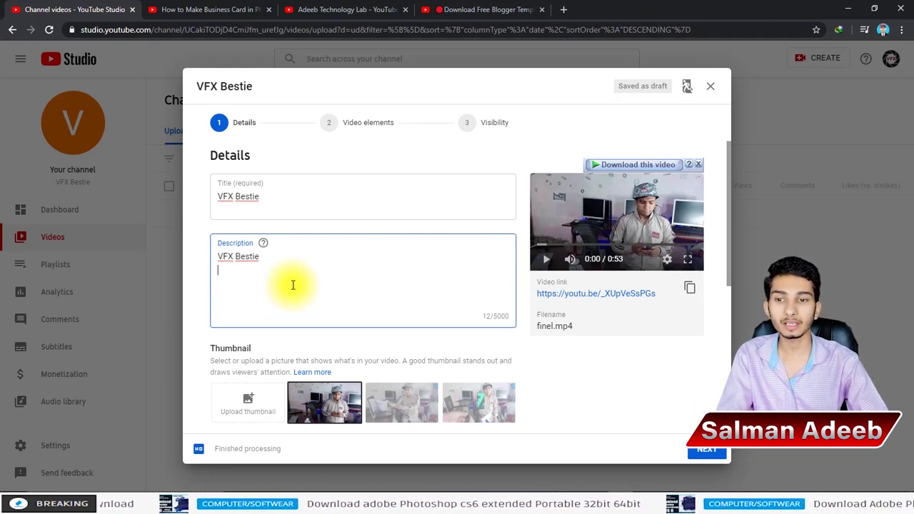
click(279, 288)
key(BackSpace)
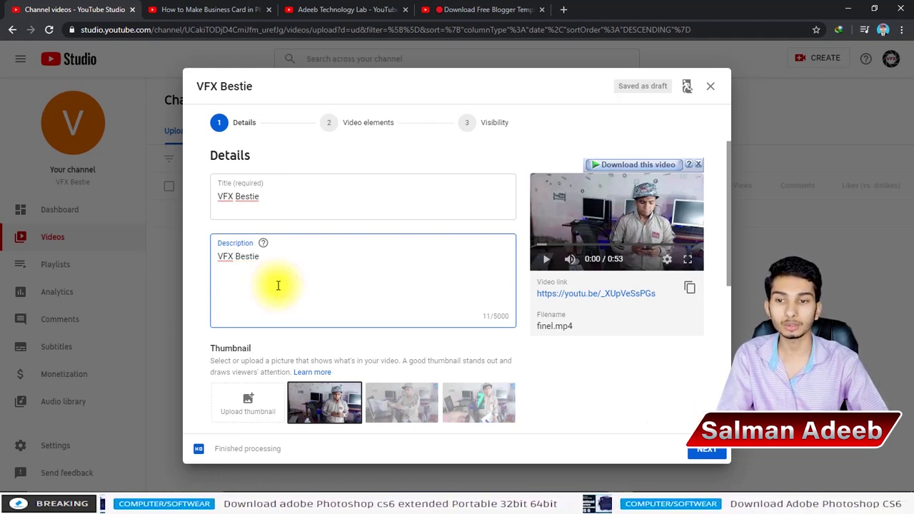
scroll(278, 286, down, 1)
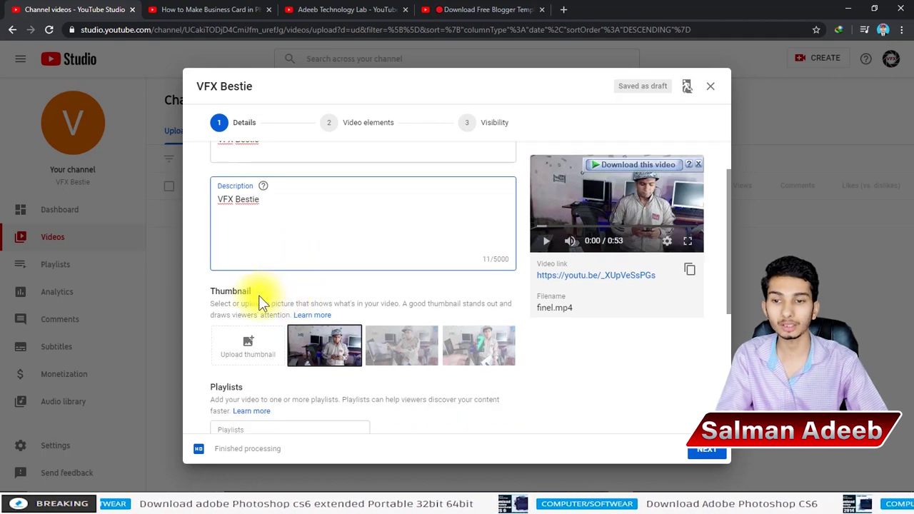
double_click(219, 292)
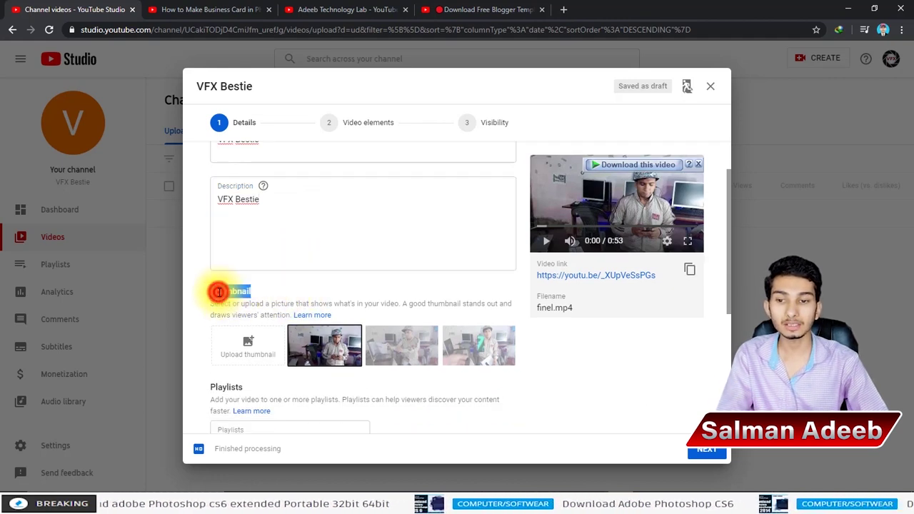
click(263, 291)
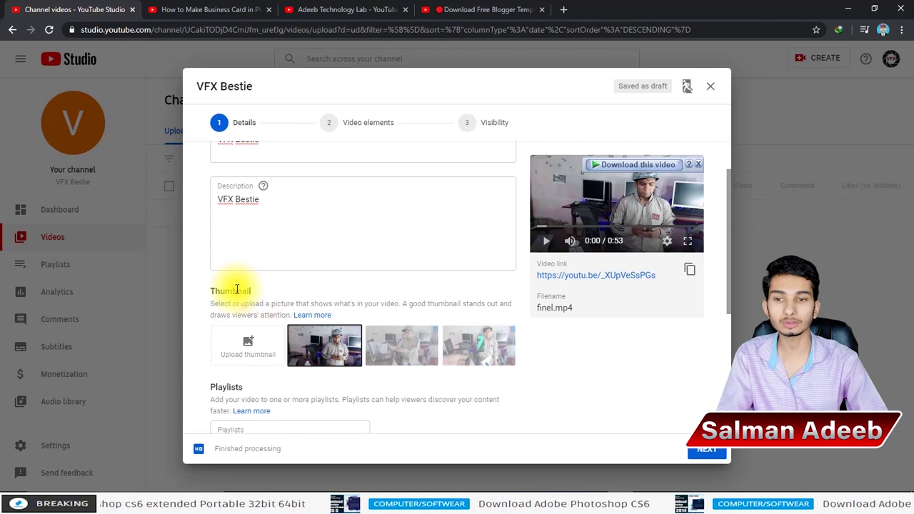
scroll(402, 346, up, 1)
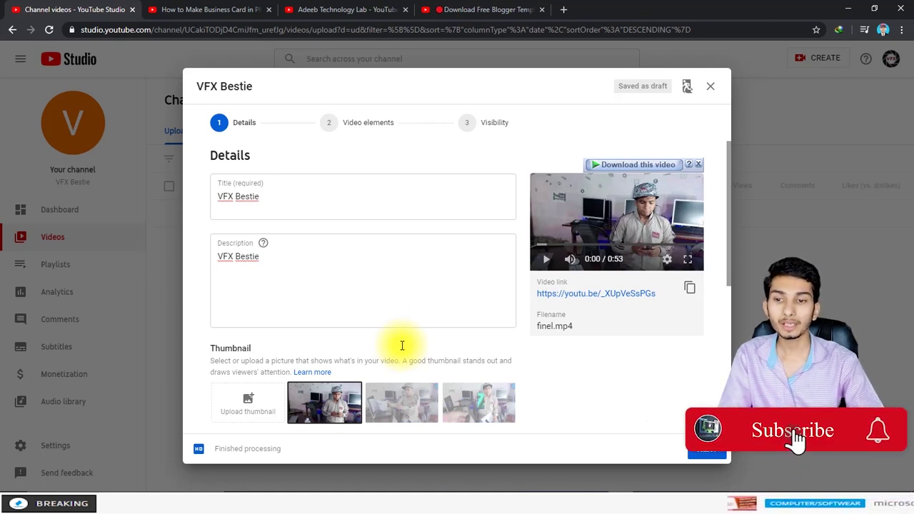
click(261, 291)
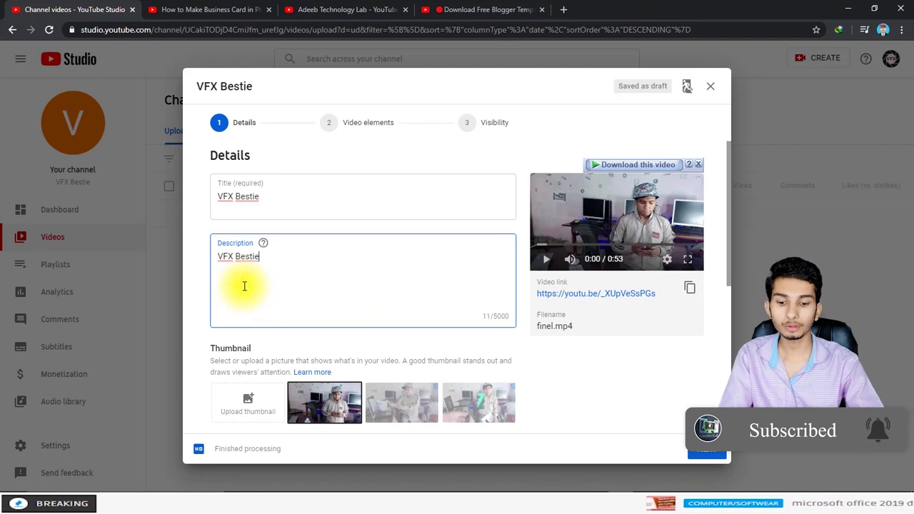
Step: Expand the additional video options, starting with paid promotion
scroll(312, 271, down, 1)
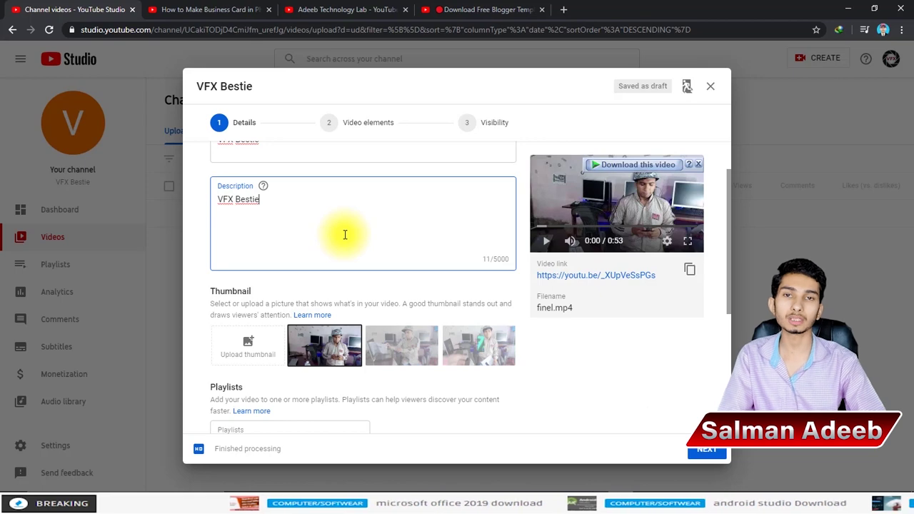
scroll(357, 229, down, 3)
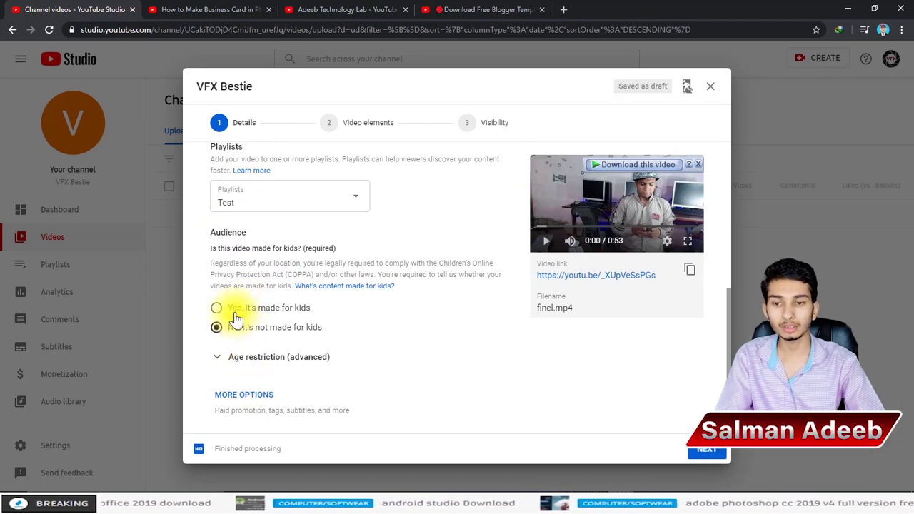
click(246, 395)
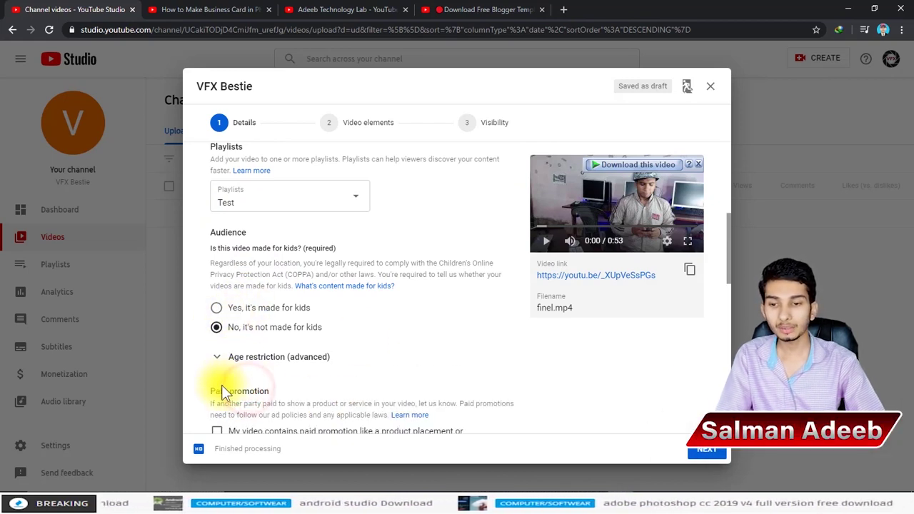
Step: Add the creator's name as a second tag beside VFX Bestie
scroll(246, 336, down, 3)
click(331, 318)
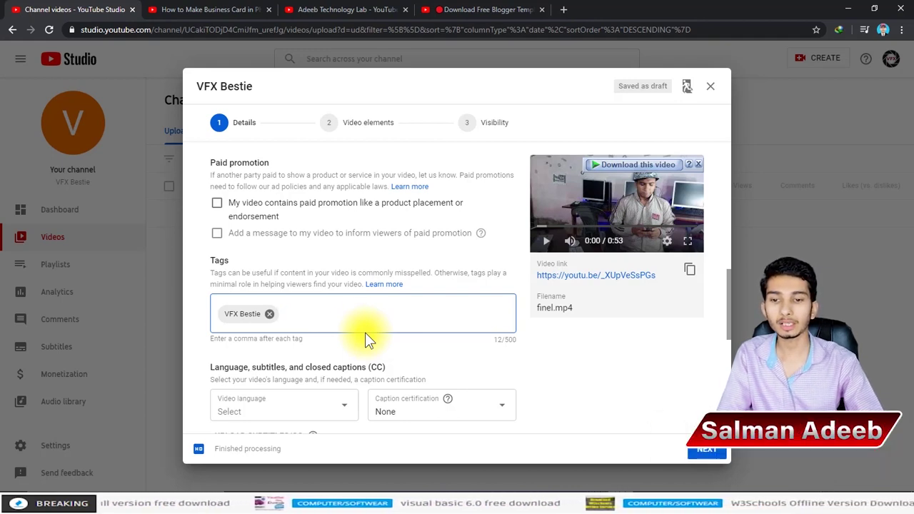
click(351, 316)
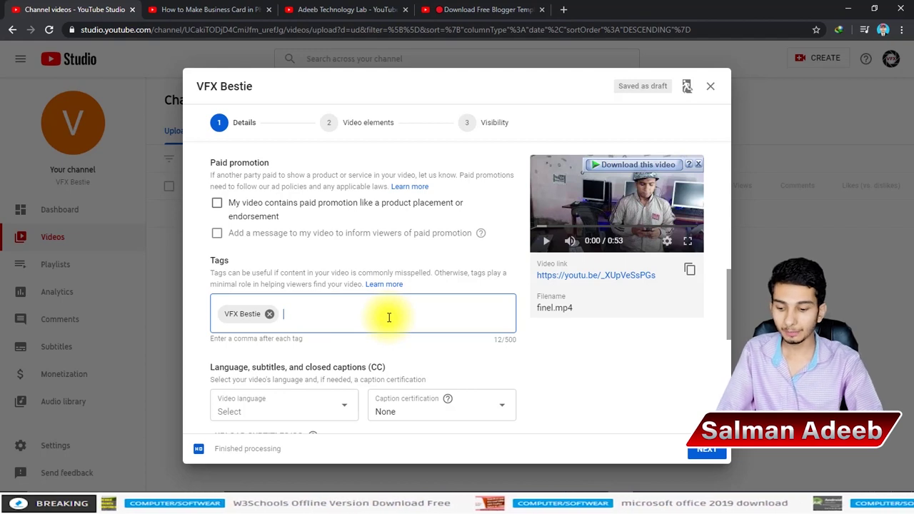
text(salma)
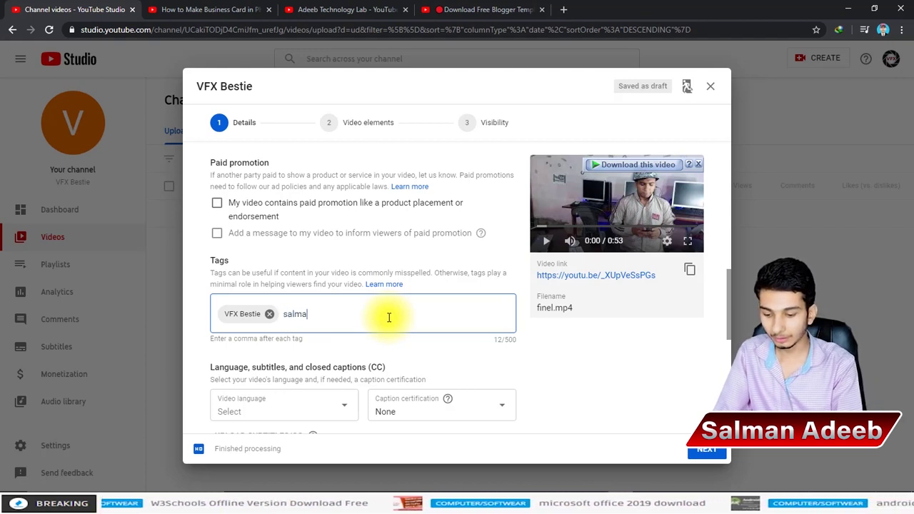
text(n ade)
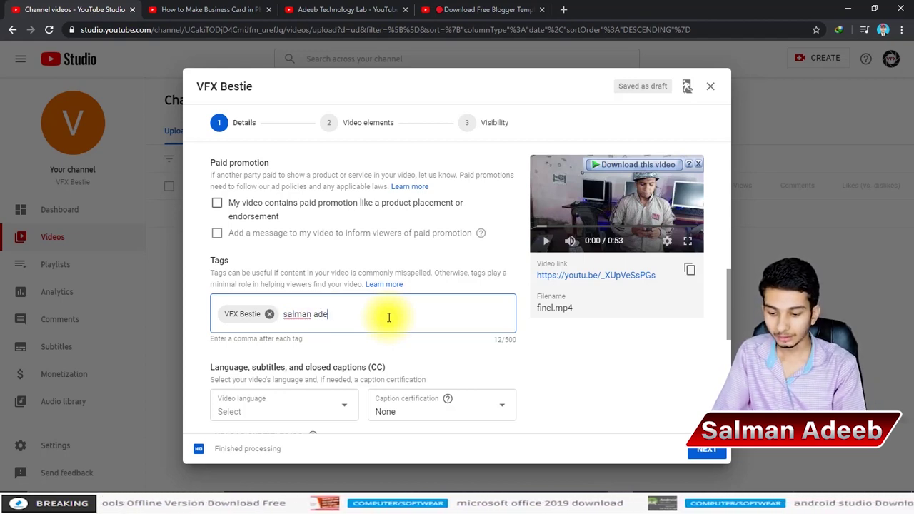
text(eb)
key(comma)
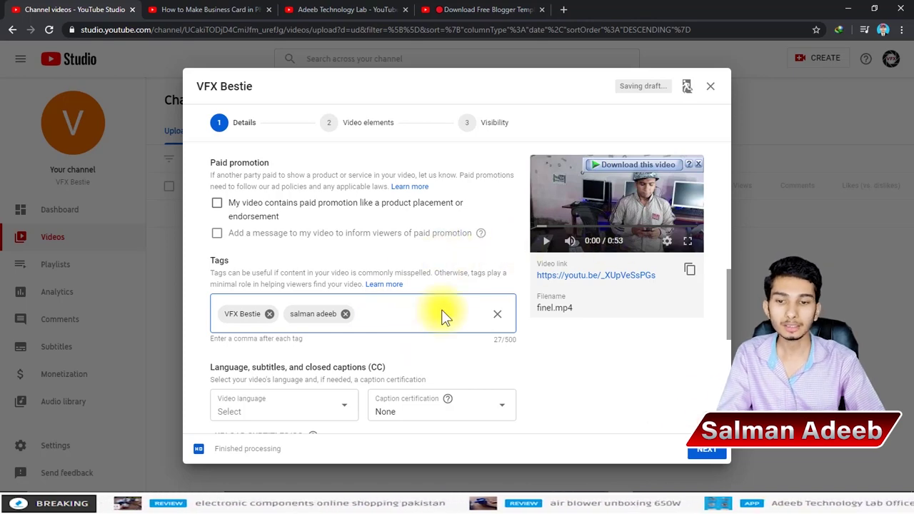
Step: Advance the upload to the Video elements step
scroll(391, 341, down, 3)
scroll(388, 344, down, 2)
scroll(357, 343, up, 6)
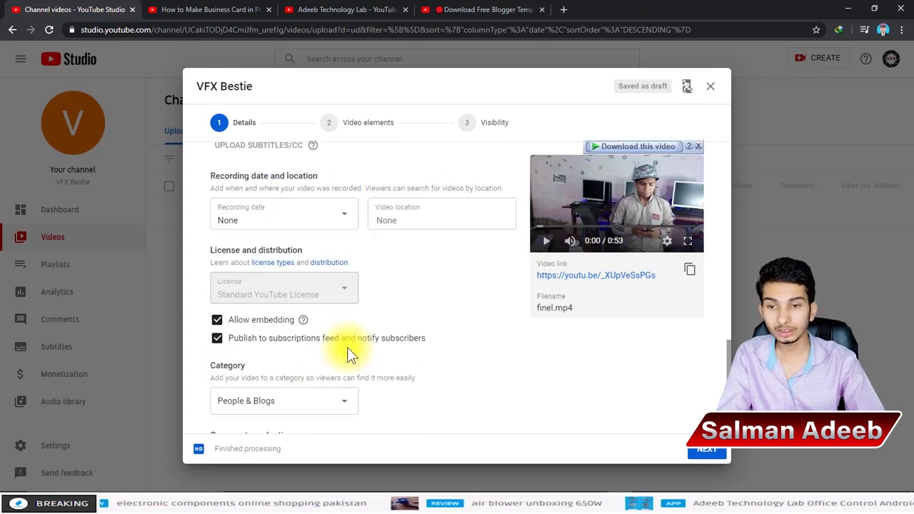
scroll(432, 350, up, 10)
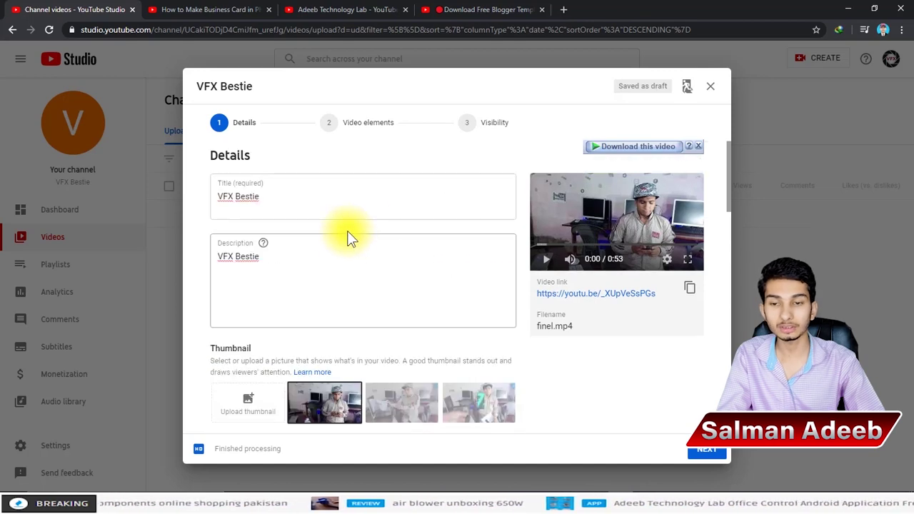
click(706, 450)
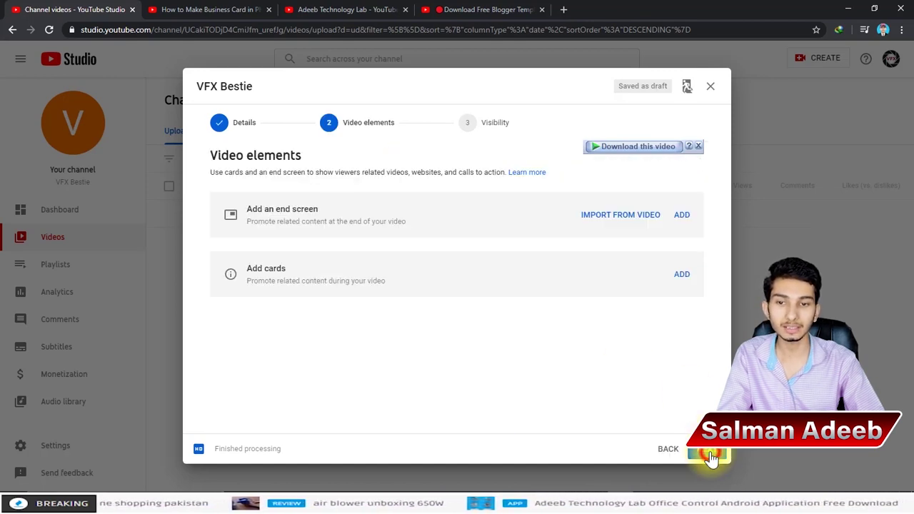
Step: Apply the two-videos end screen template and select its Best for viewer element
click(683, 215)
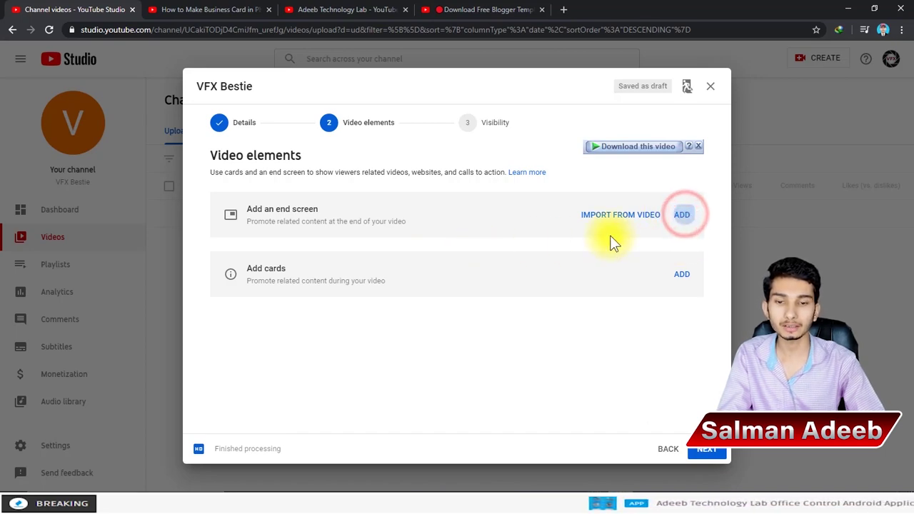
scroll(300, 241, down, 2)
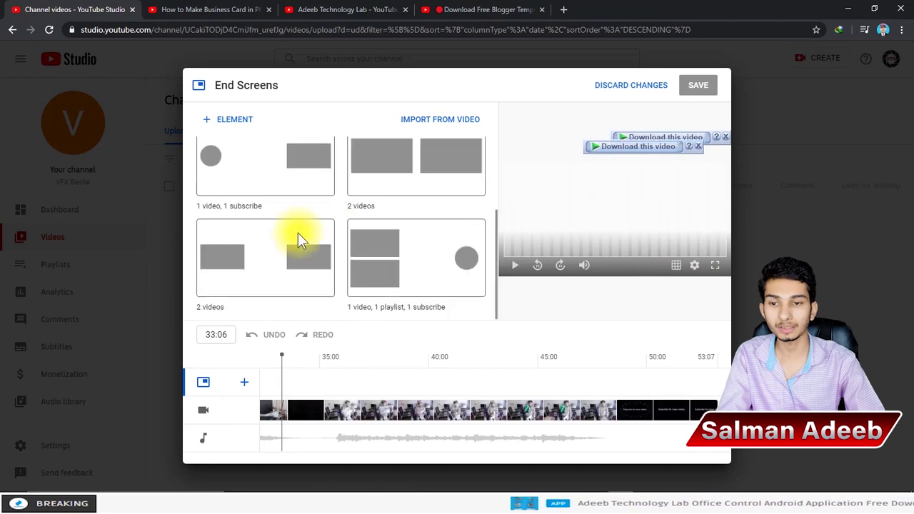
click(270, 257)
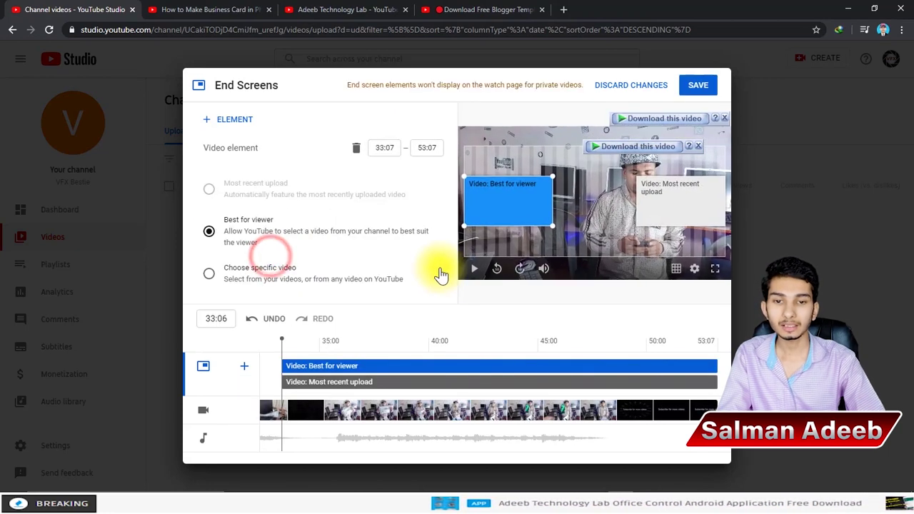
click(700, 194)
click(517, 213)
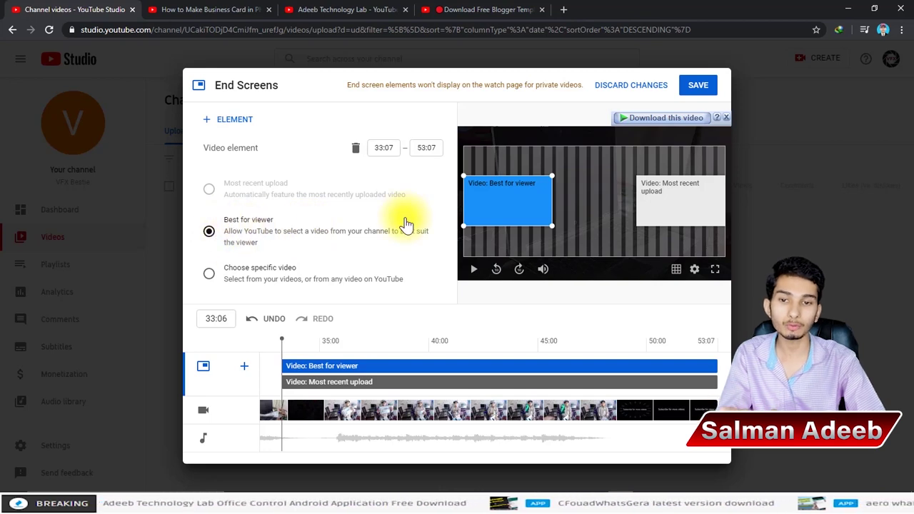
Step: Search the creator's channel videos and assign the HP 1320n Printer Unboxing and Reviews video
click(260, 268)
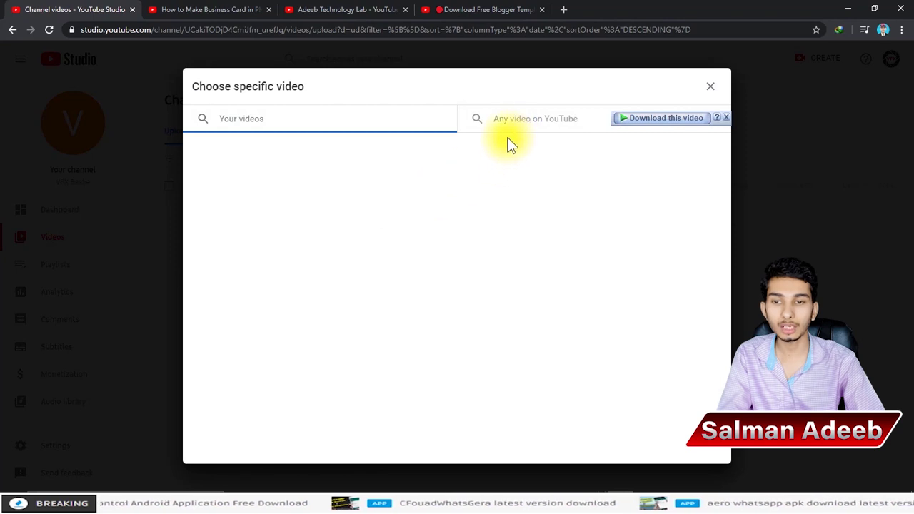
click(260, 124)
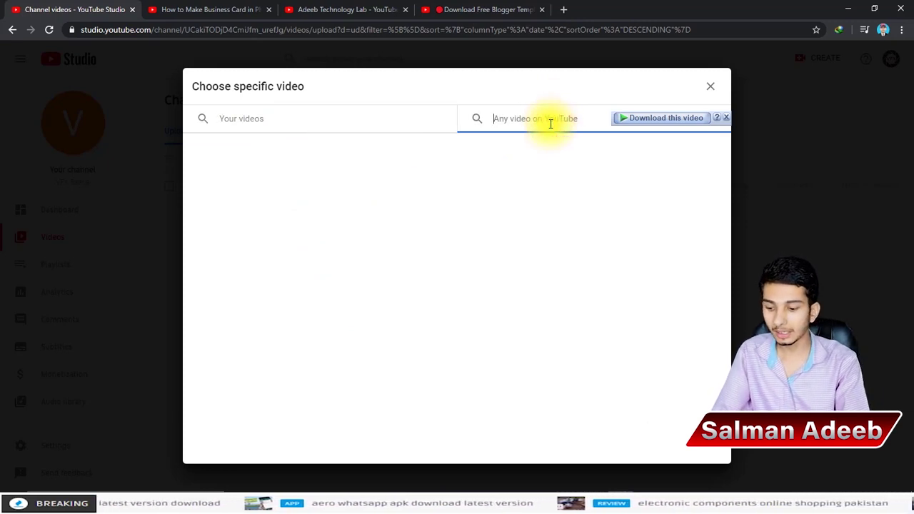
text(Adeeb Technology)
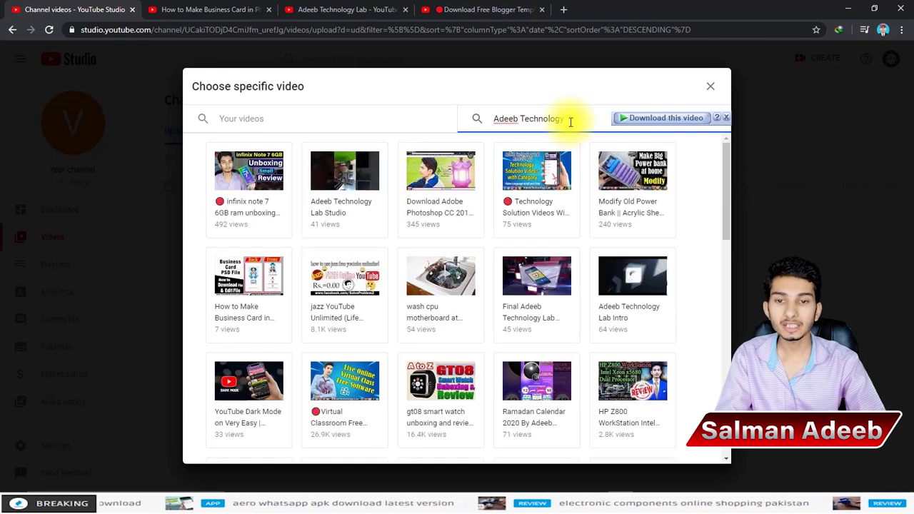
scroll(425, 306, down, 5)
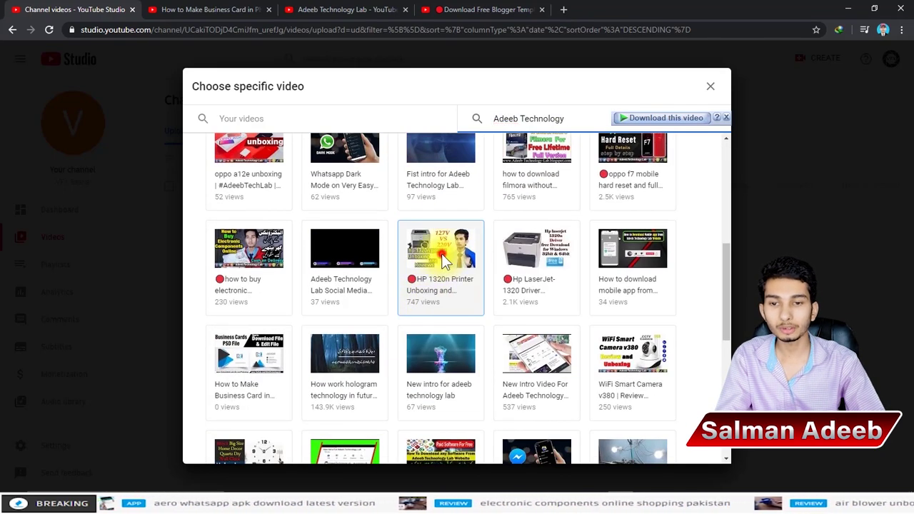
click(441, 255)
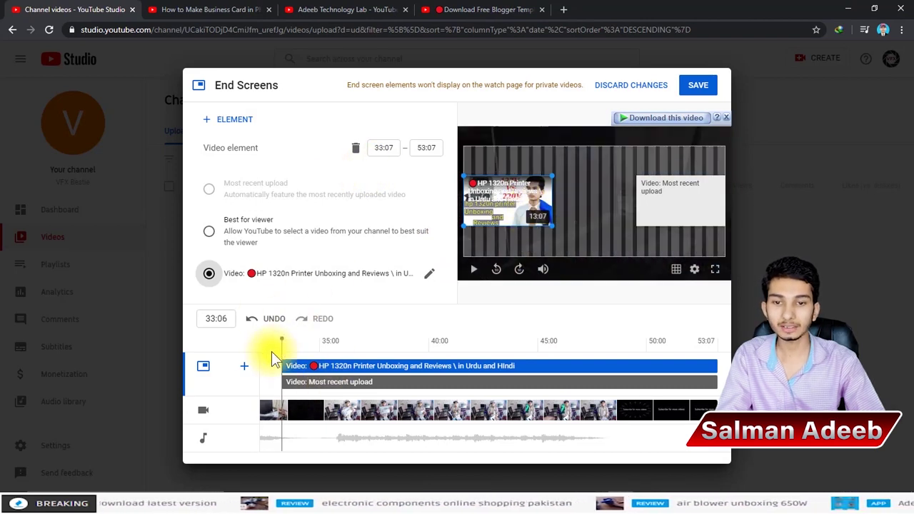
click(457, 9)
click(329, 10)
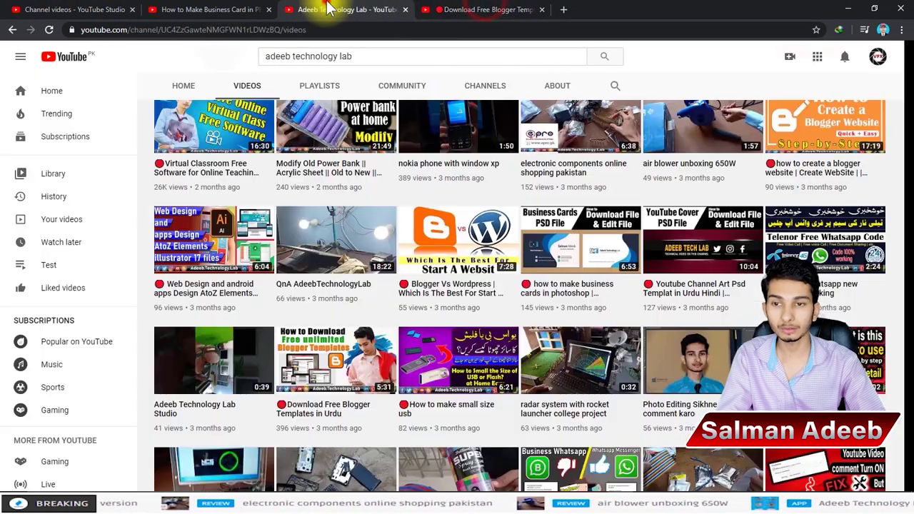
click(207, 10)
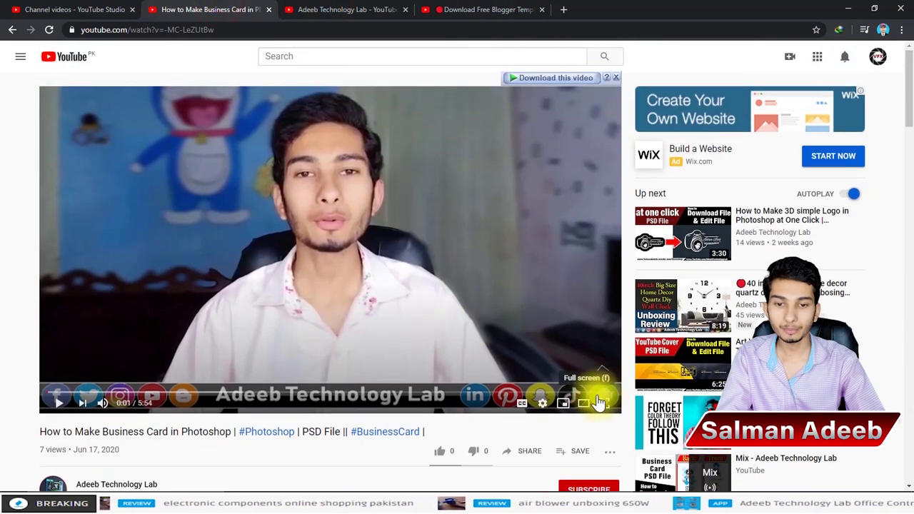
click(594, 392)
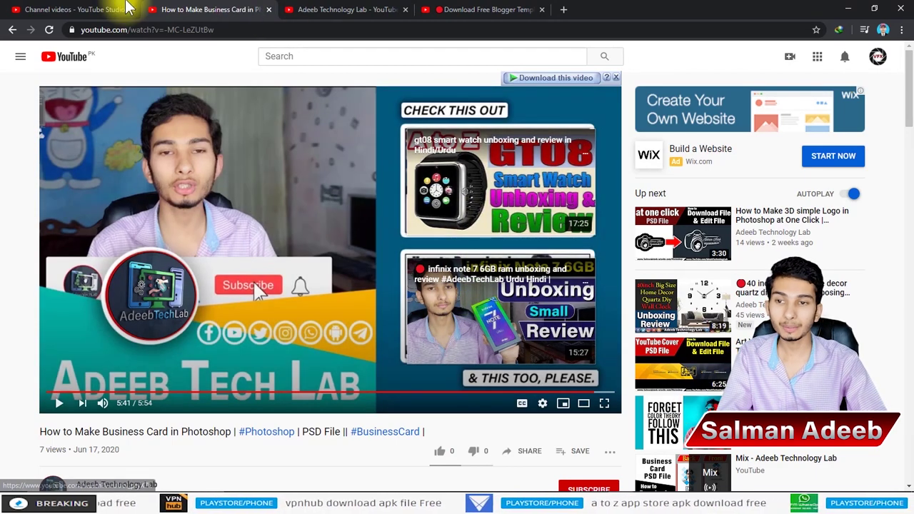
click(120, 10)
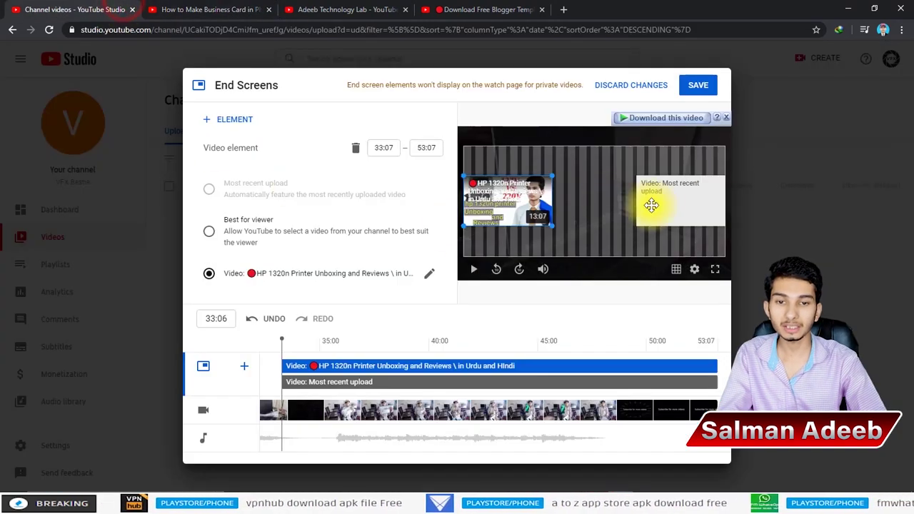
Step: Reposition and resize the HP printer element nearer the centre, then bring up the Blogger Templates video
drag(516, 205, 568, 190)
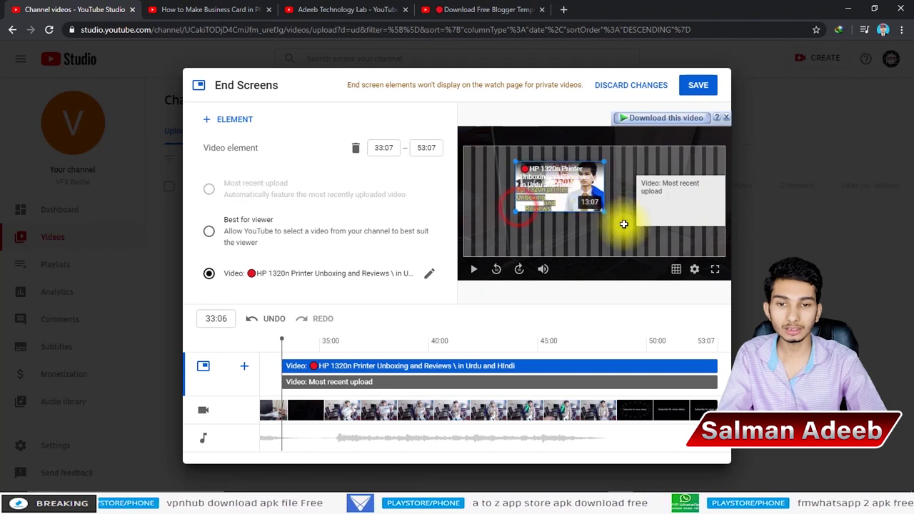
click(602, 211)
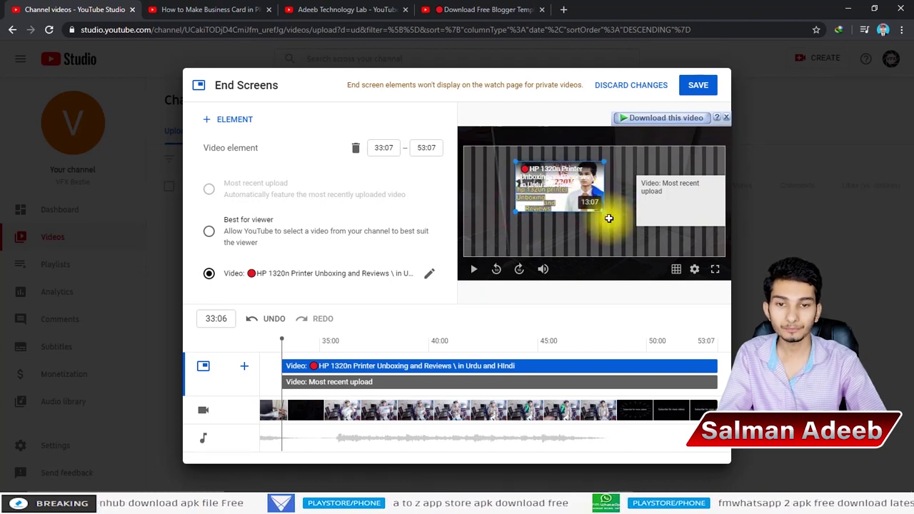
drag(604, 215, 669, 274)
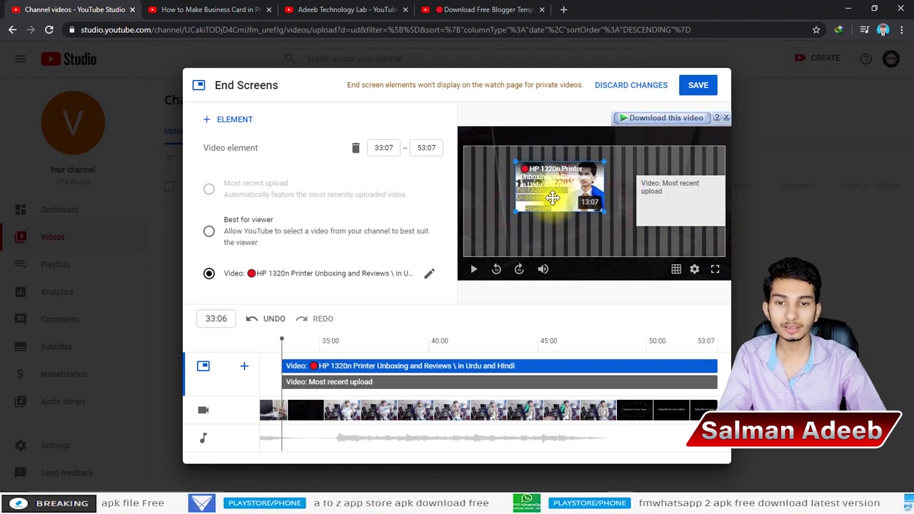
drag(550, 194, 524, 187)
click(444, 9)
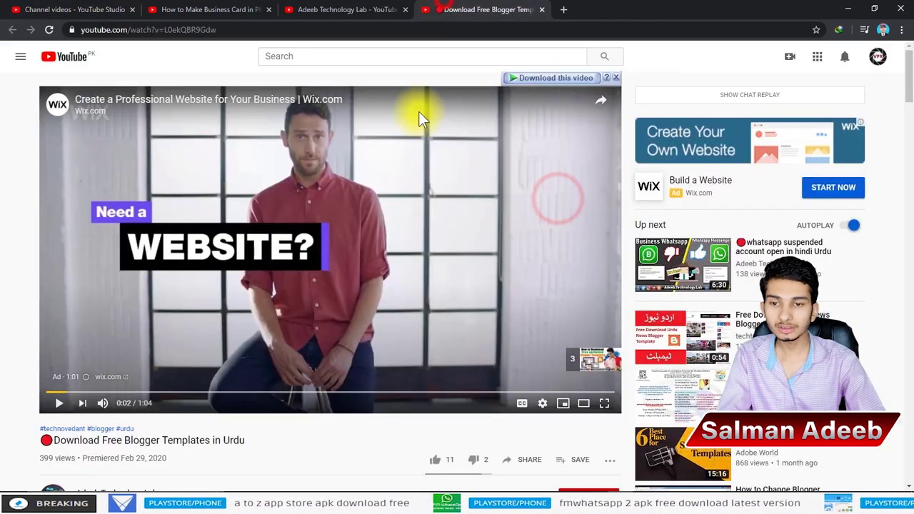
Step: View the Business Card video's end screen, then return to the End Screens editor
click(187, 9)
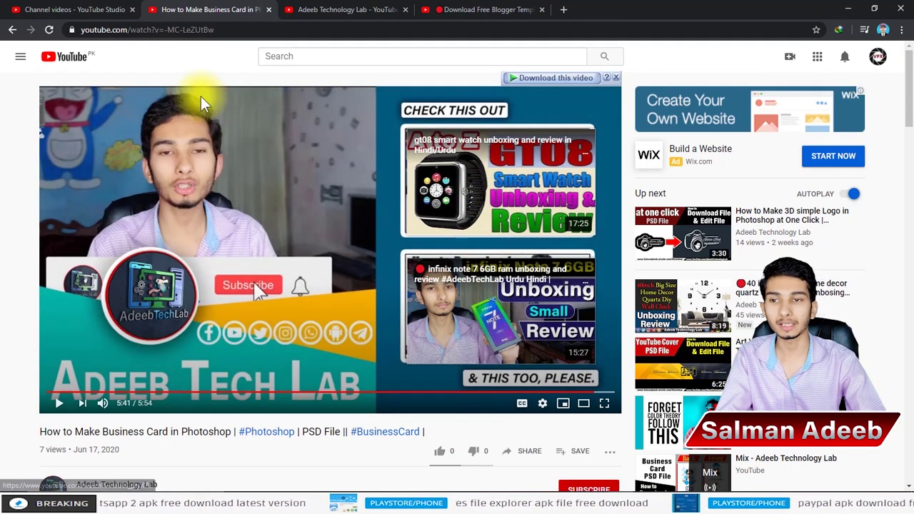
click(70, 8)
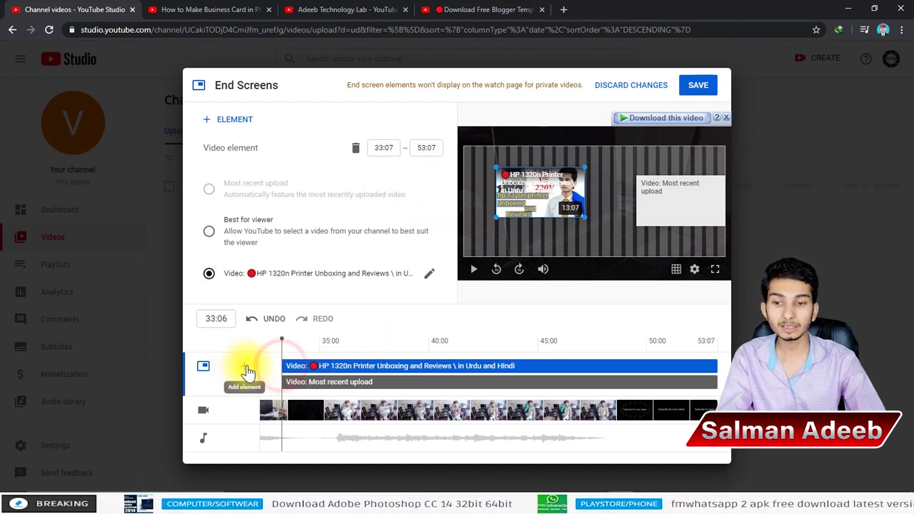
Step: Try later start times, then return both video elements to start at 33:07
drag(279, 366, 551, 366)
drag(280, 381, 476, 378)
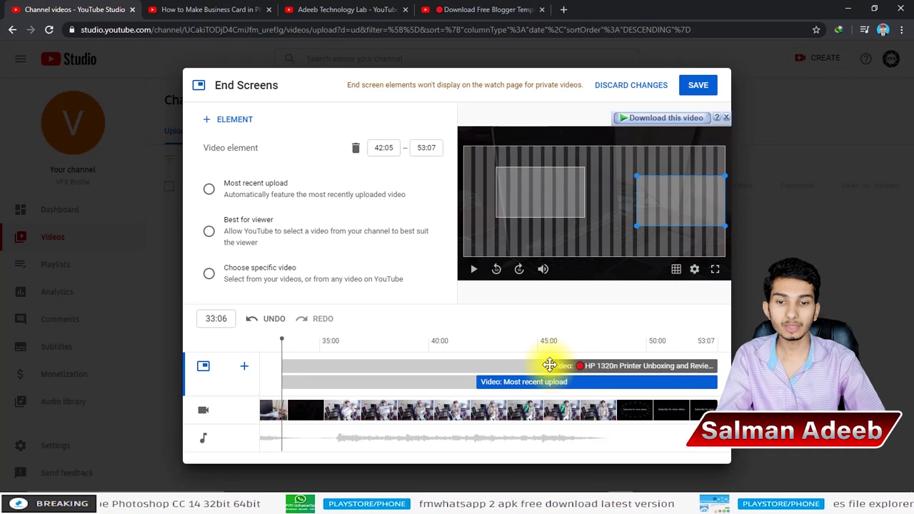
drag(549, 365, 267, 378)
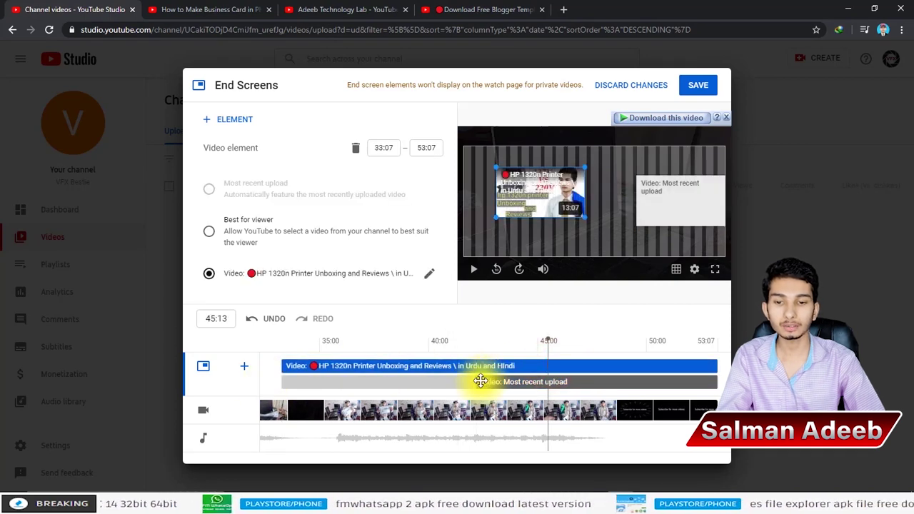
drag(481, 381, 235, 388)
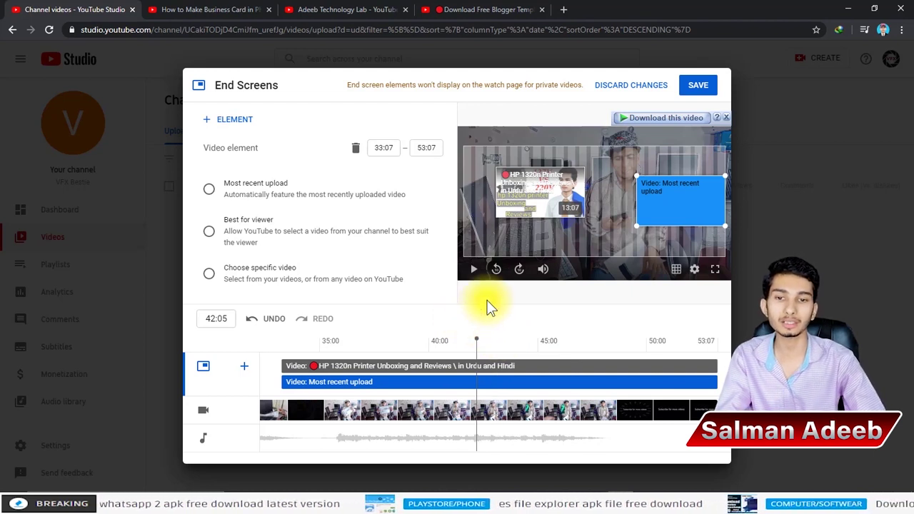
Step: Preview the end screen at 43:28 and 40:06, then save it
click(489, 332)
click(480, 340)
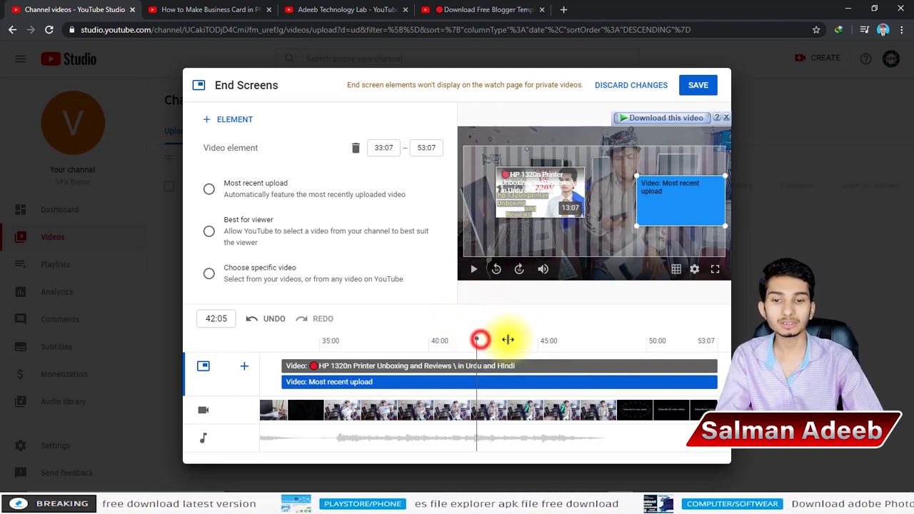
drag(508, 340, 537, 345)
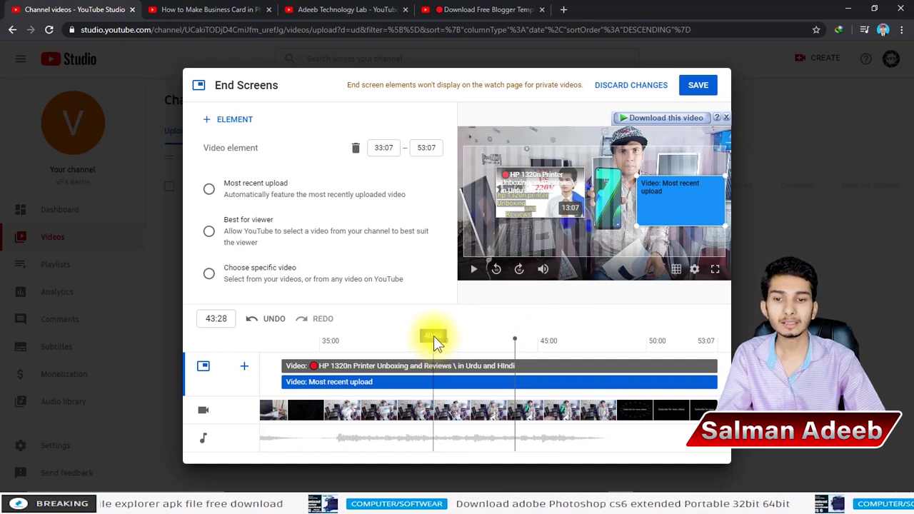
click(434, 337)
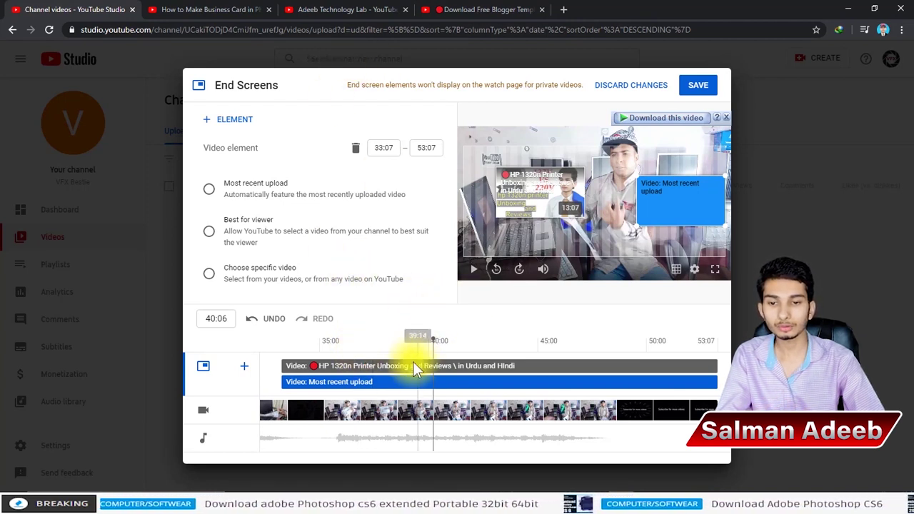
click(698, 87)
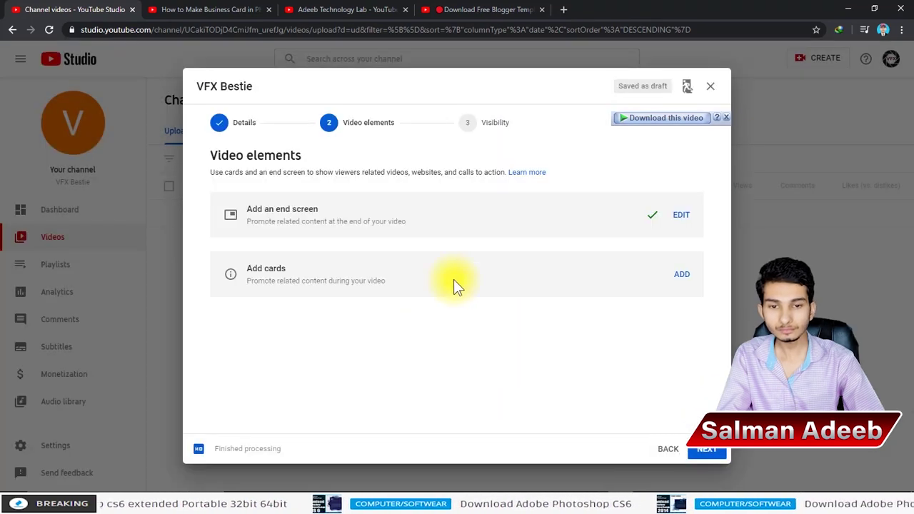
Step: Start a new Video or Playlist card in the cards editor
click(682, 277)
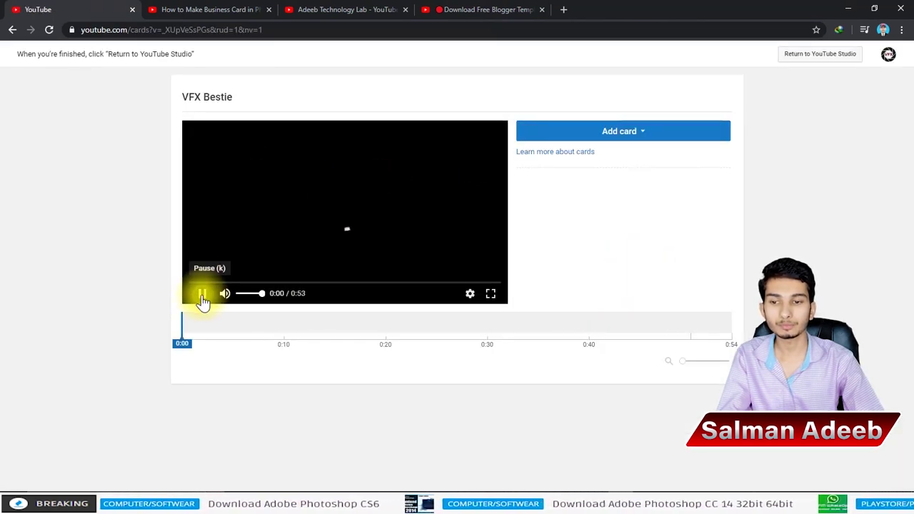
click(621, 133)
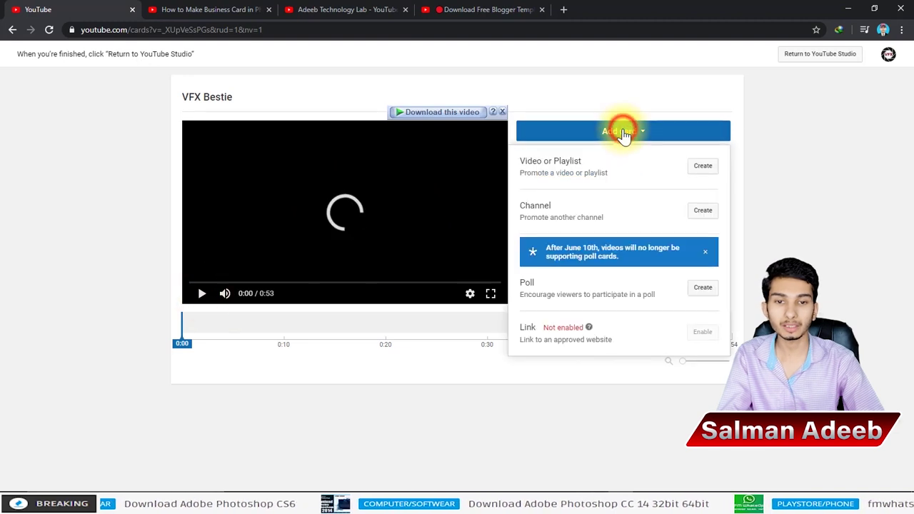
click(704, 169)
click(417, 277)
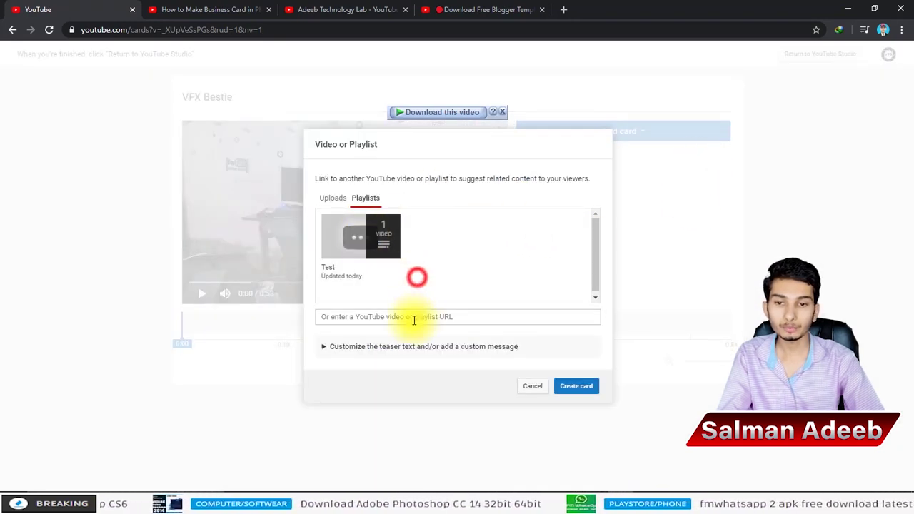
click(414, 319)
click(502, 240)
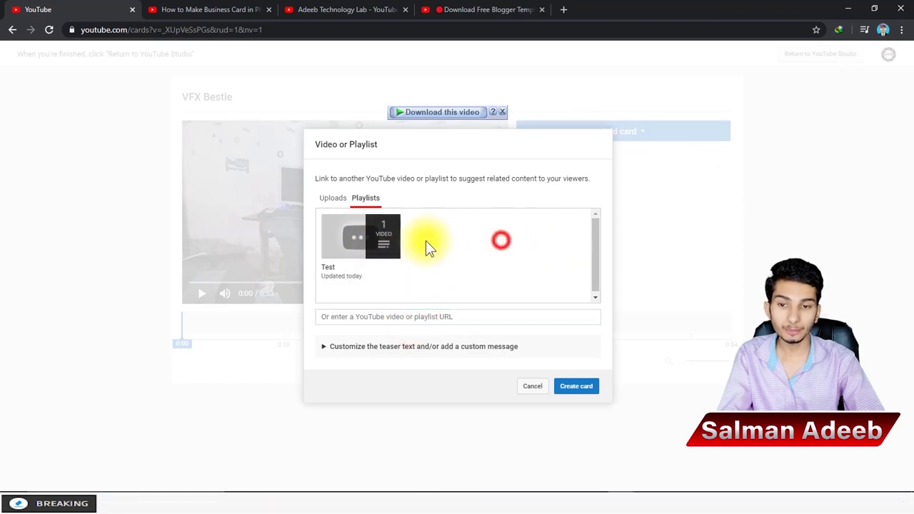
Step: Fetch the Business Card video's link from the other browser tabs and return to the card editor
click(207, 9)
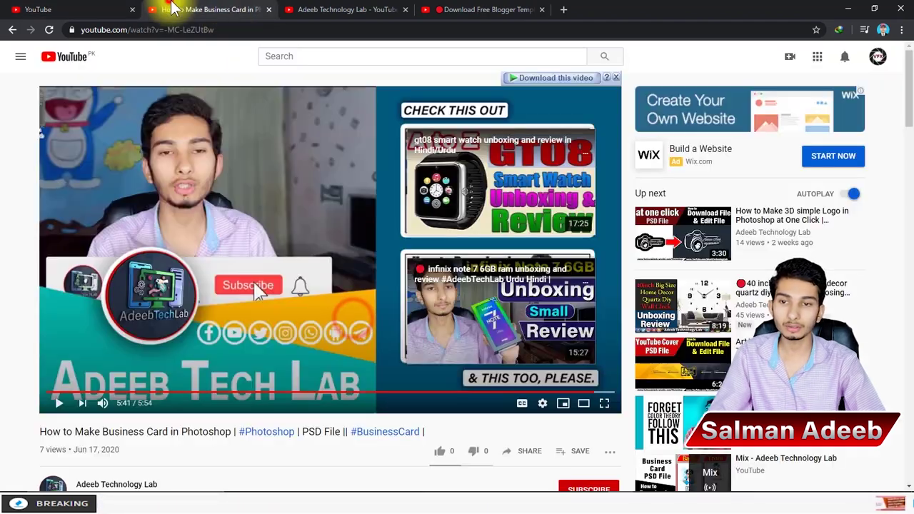
click(353, 13)
click(351, 29)
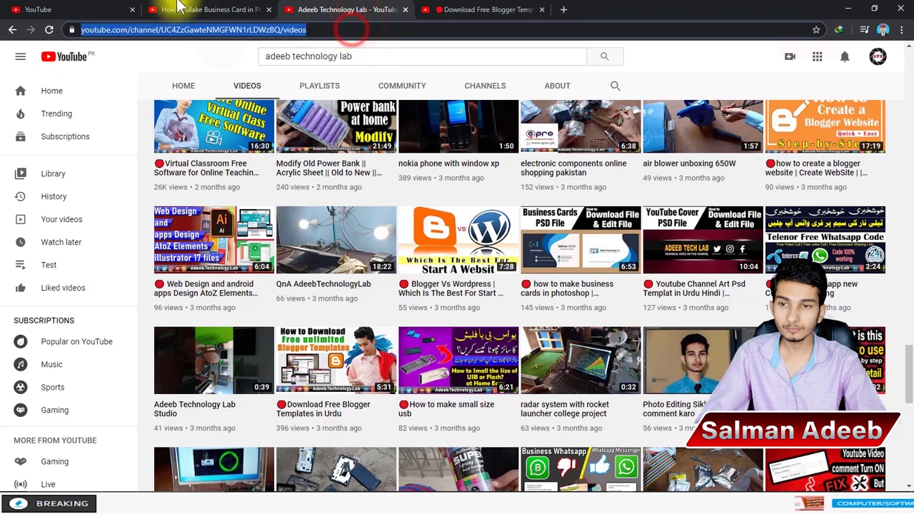
key(ctrl+shift+Tab)
click(291, 27)
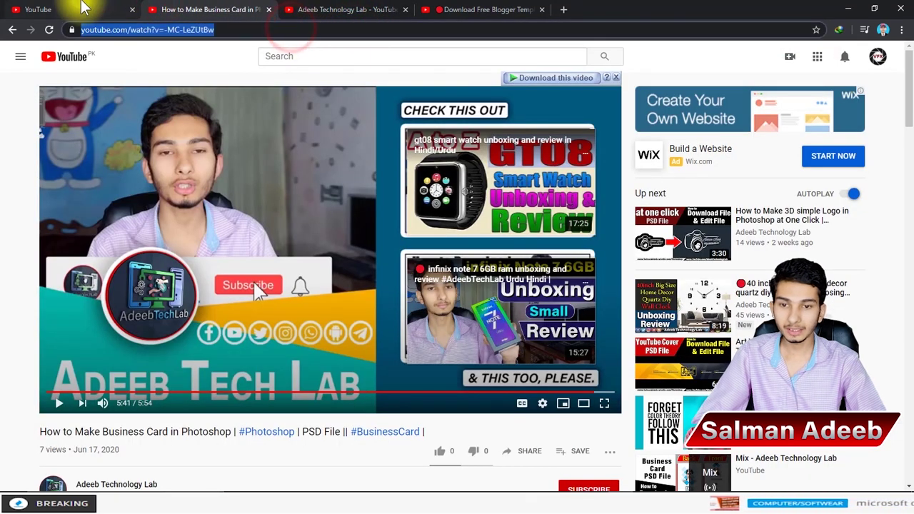
click(81, 7)
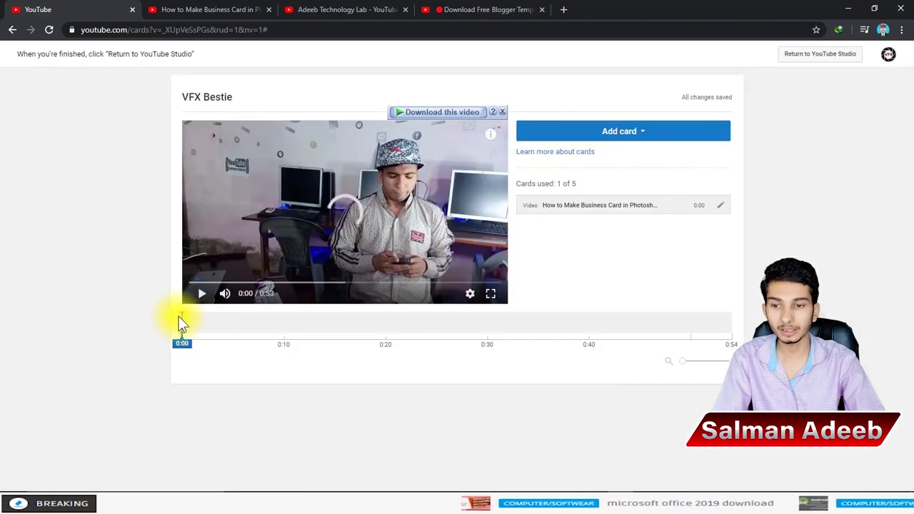
Step: Preview the Business Card video card and its teaser on the player between 0:00 and 0:09
mouse_move(179, 316)
mouse_down()
mouse_move(324, 325)
mouse_move(280, 325)
mouse_up()
click(181, 321)
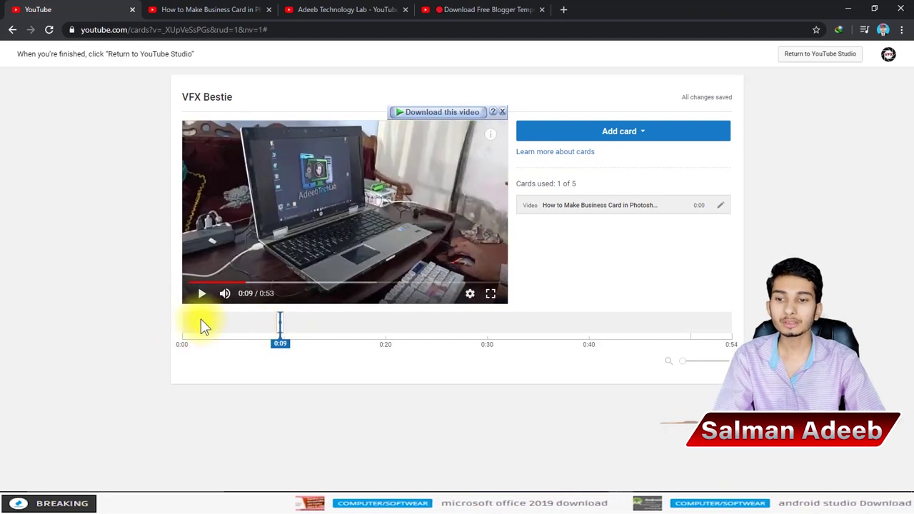
click(201, 319)
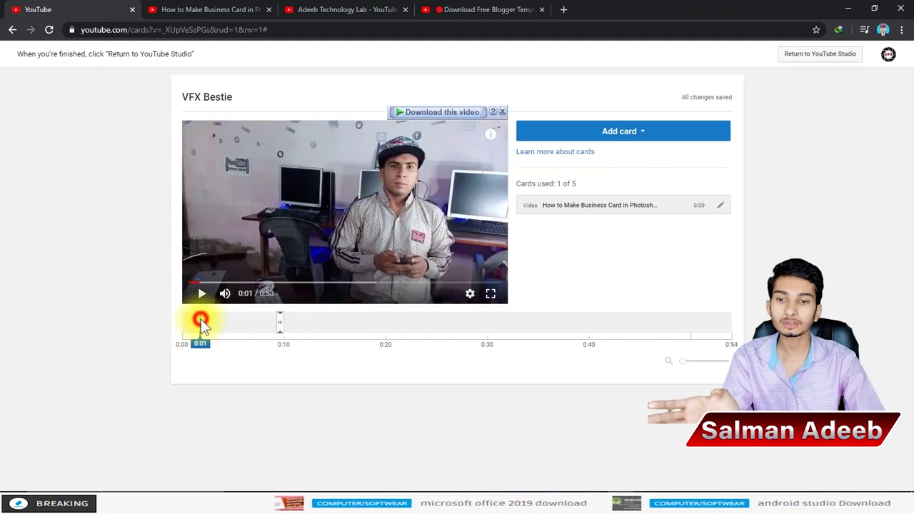
click(492, 140)
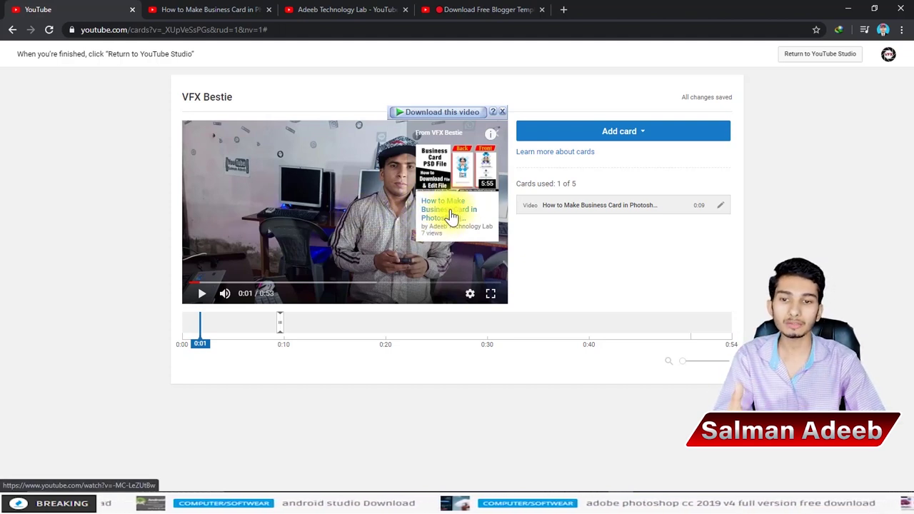
click(493, 129)
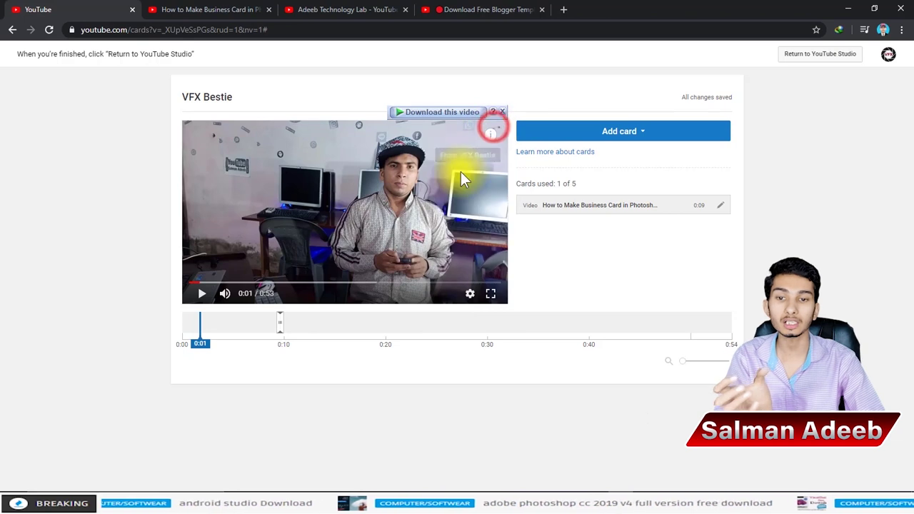
click(491, 135)
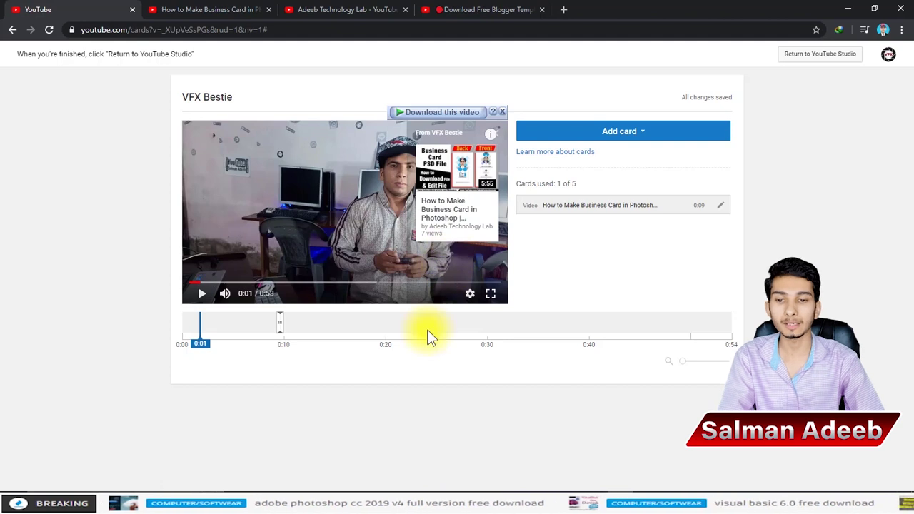
Step: Jump the preview to 0:20, dismiss the card types list, and go back to the channel videos page
click(418, 365)
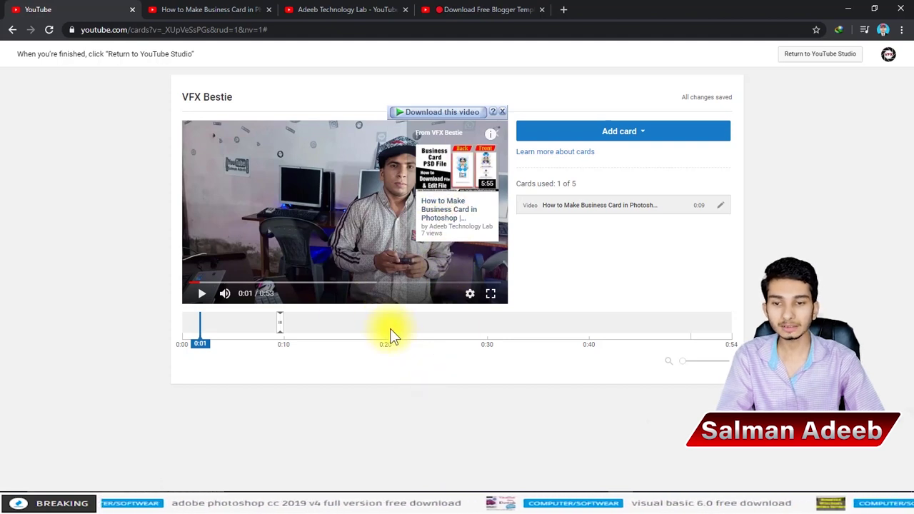
click(389, 333)
click(594, 133)
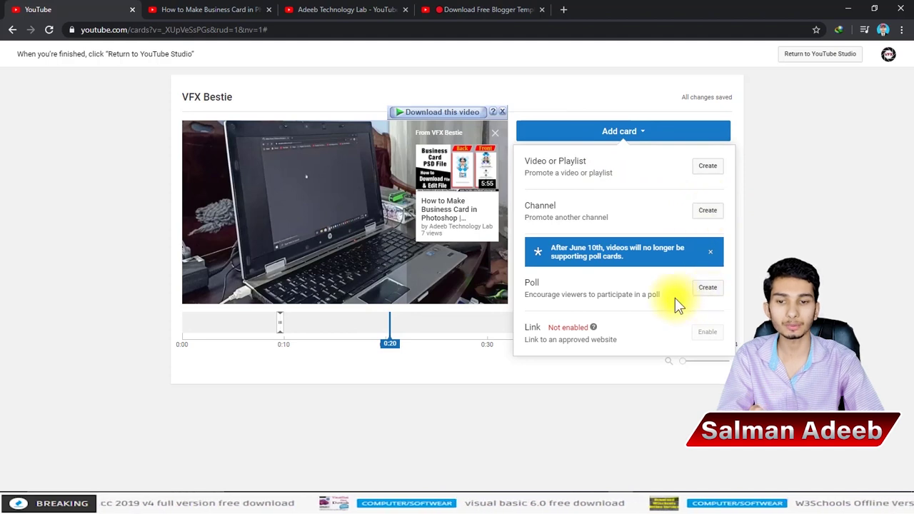
click(808, 235)
click(12, 30)
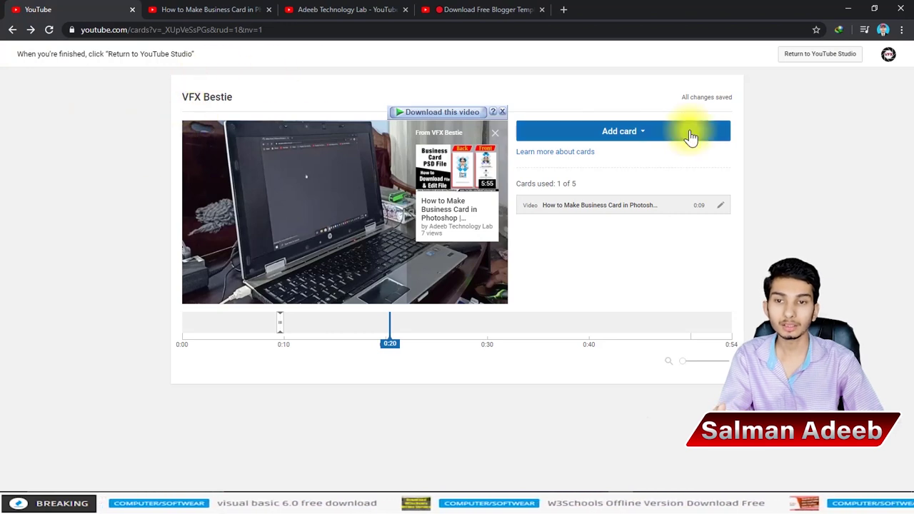
click(11, 29)
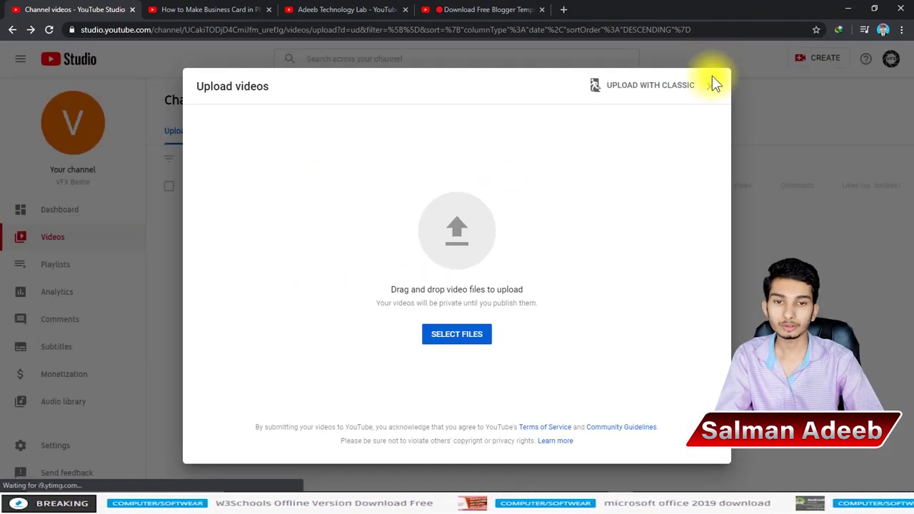
Step: Close the Upload videos dialog and open the VFX Bestie draft's details
click(714, 86)
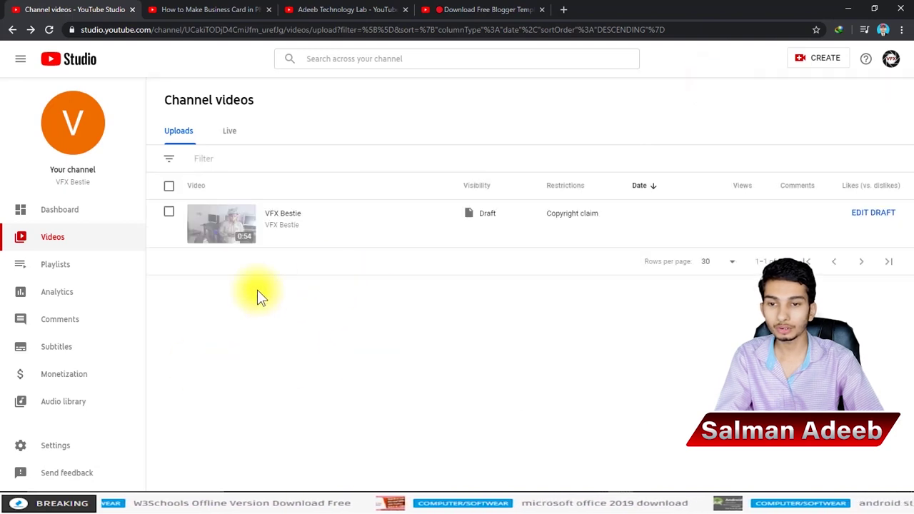
mouse_move(576, 236)
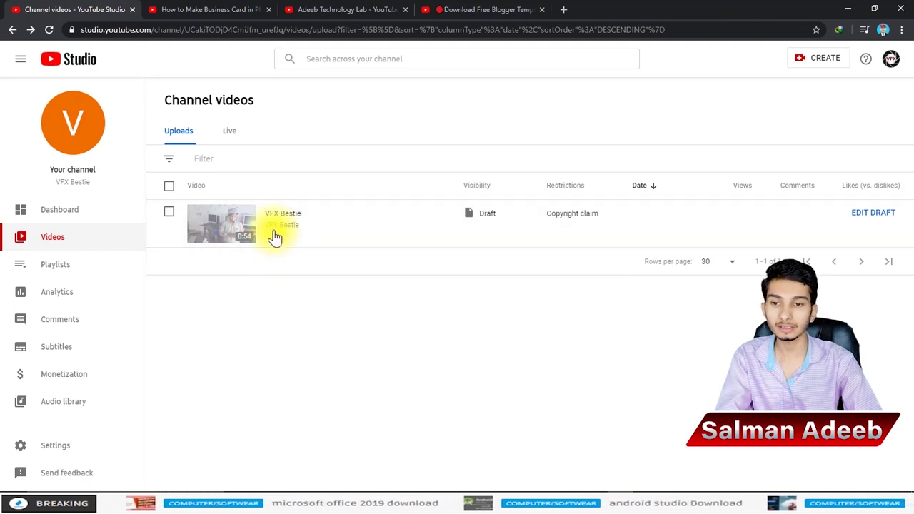
click(275, 228)
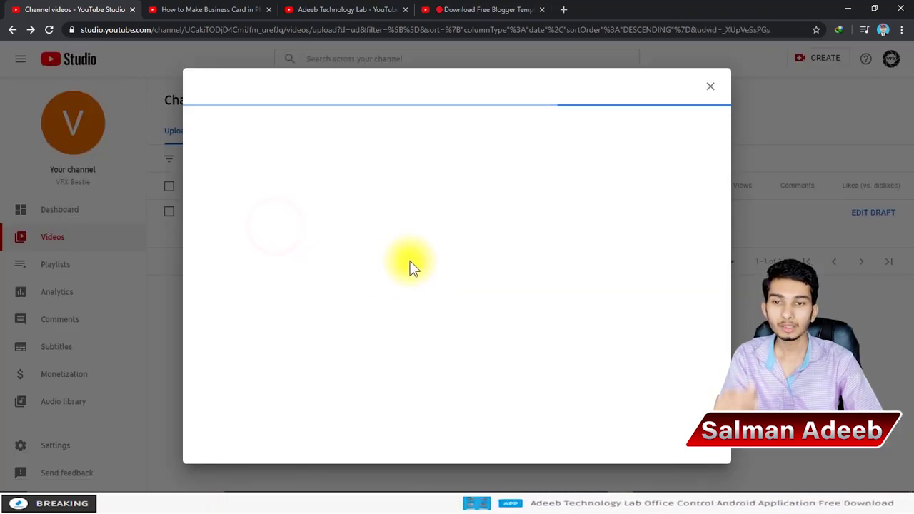
Step: Review the VFX Bestie title, description and Test playlist in the Details step
scroll(302, 216, down, 5)
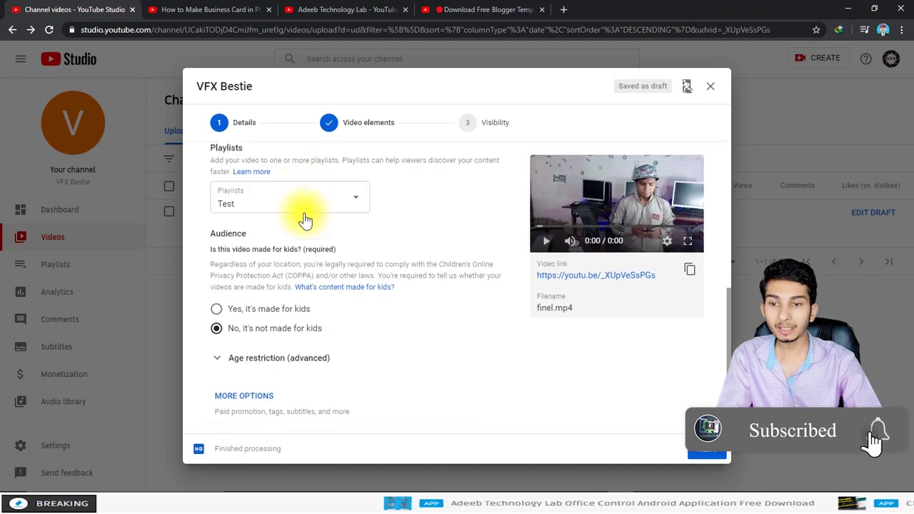
scroll(345, 320, up, 5)
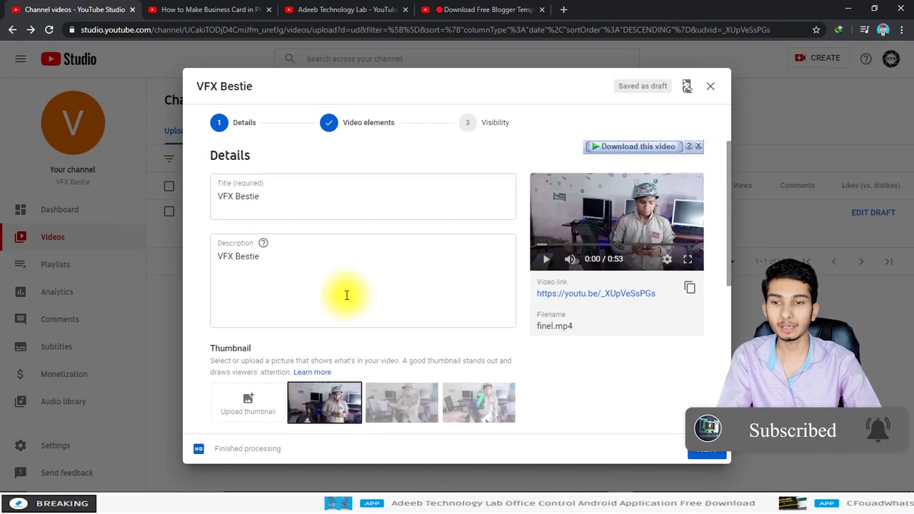
click(299, 199)
click(306, 264)
scroll(303, 316, down, 5)
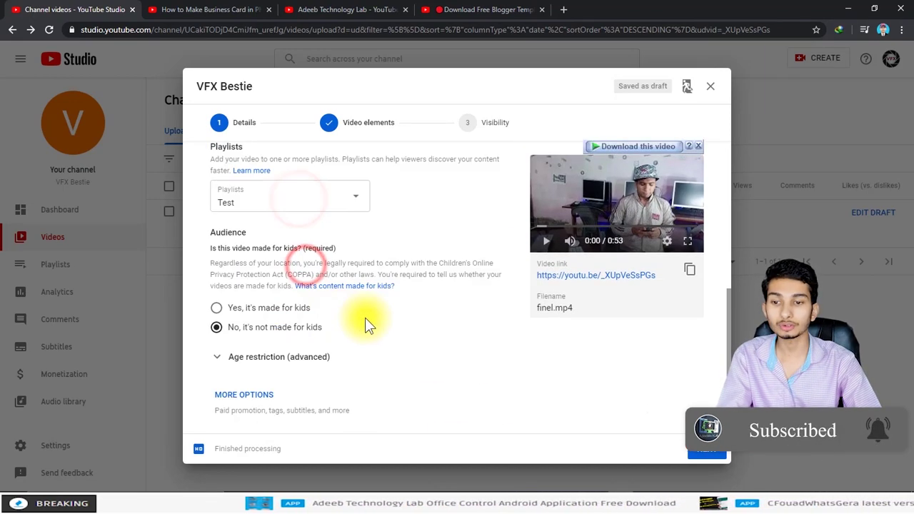
click(447, 327)
scroll(429, 333, up, 5)
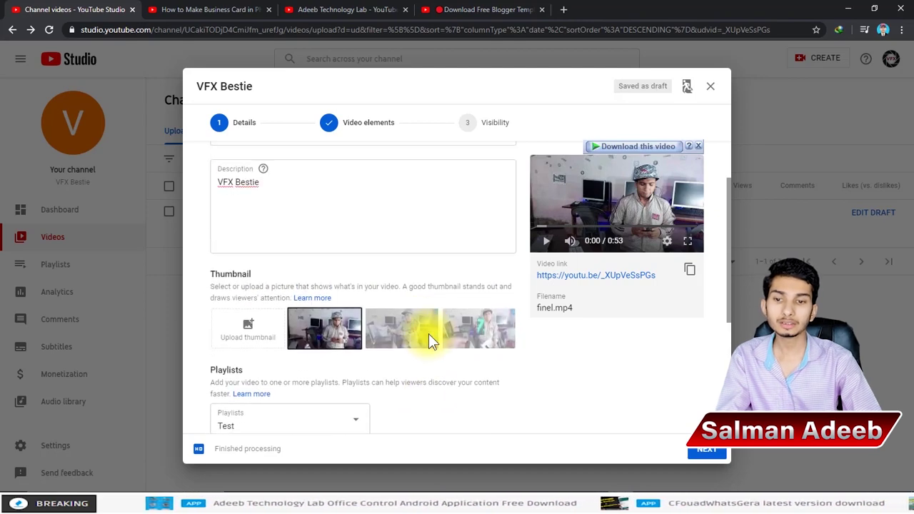
Step: Jump to the Visibility step and choose Public under Save or publish
click(495, 125)
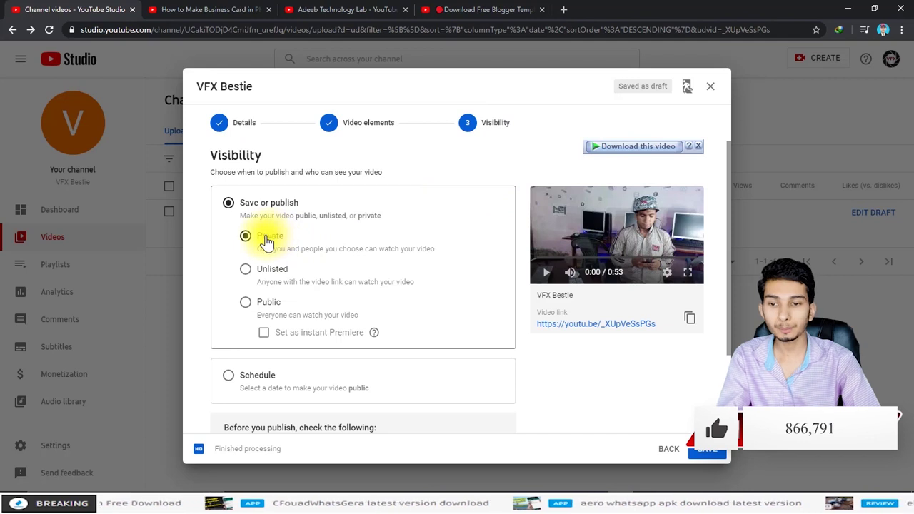
scroll(265, 243, down, 1)
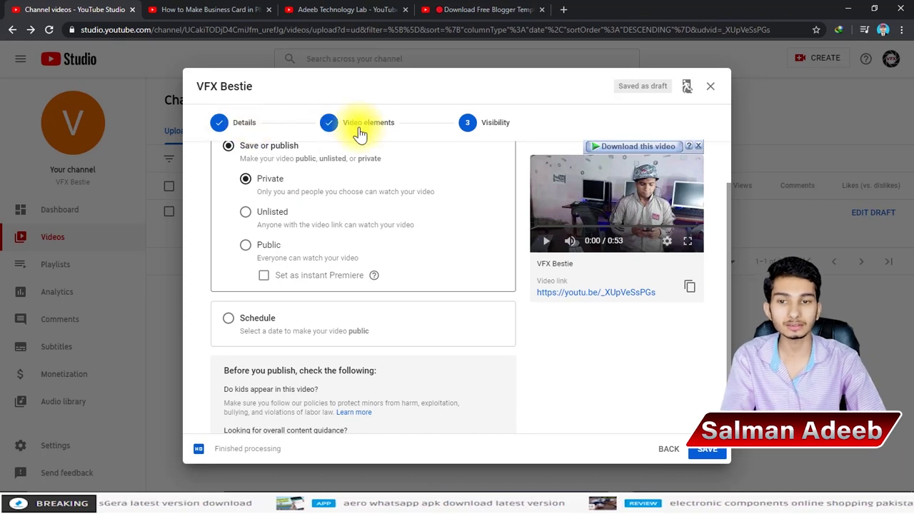
click(260, 247)
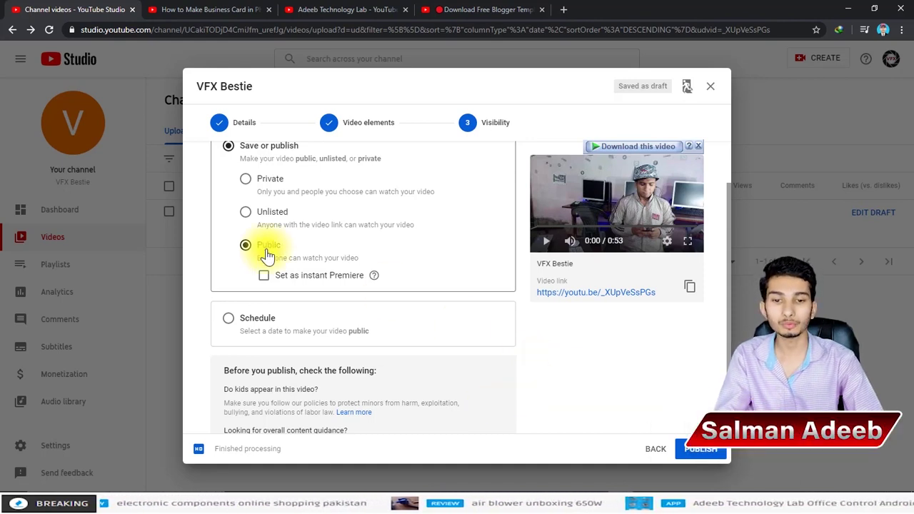
Step: Try the Schedule option, checking the release date calendar and time list, keeping 12:00 AM
click(257, 316)
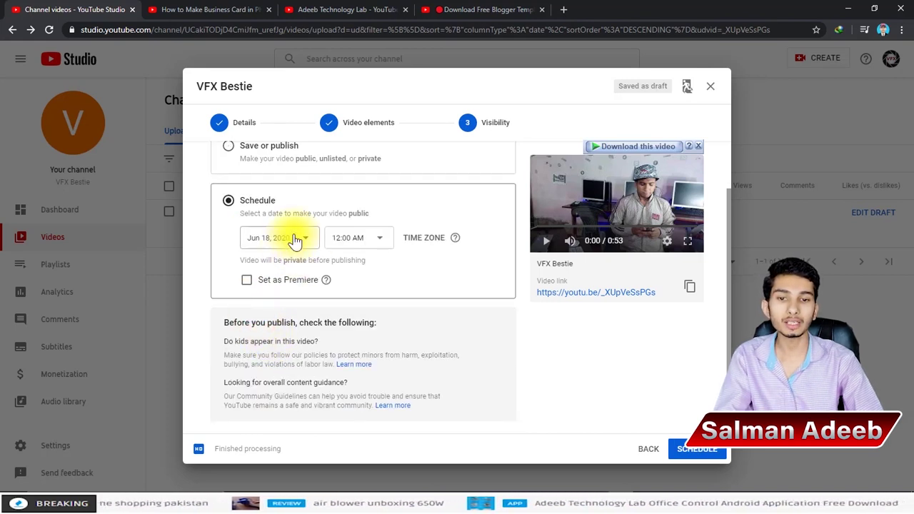
click(295, 240)
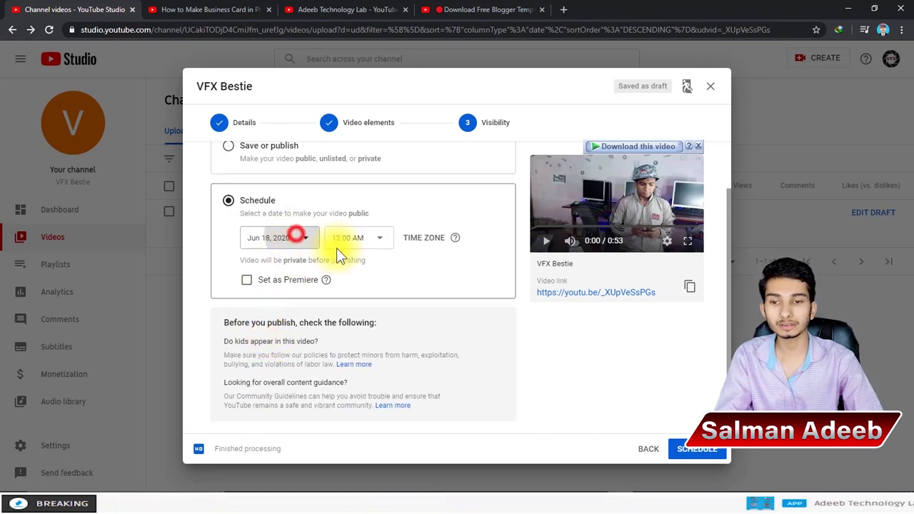
click(539, 331)
click(370, 238)
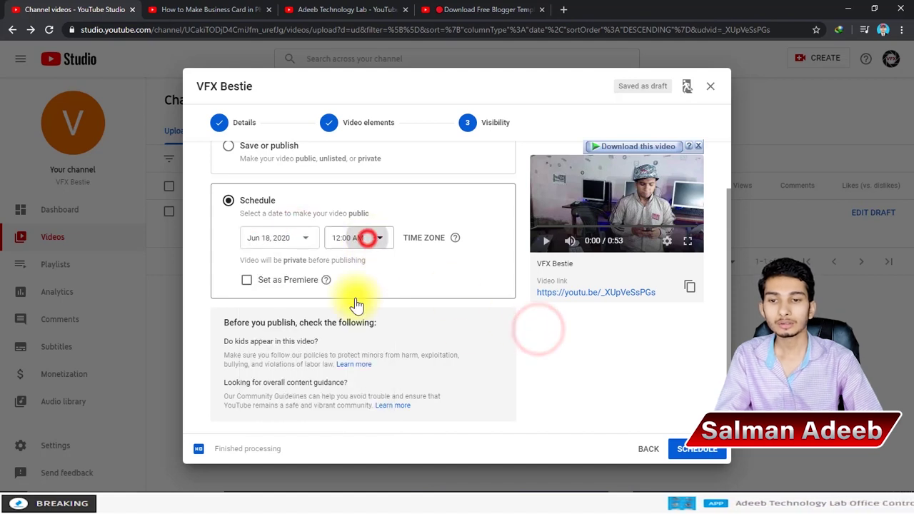
scroll(358, 302, down, 4)
scroll(358, 302, up, 1)
scroll(358, 302, up, 4)
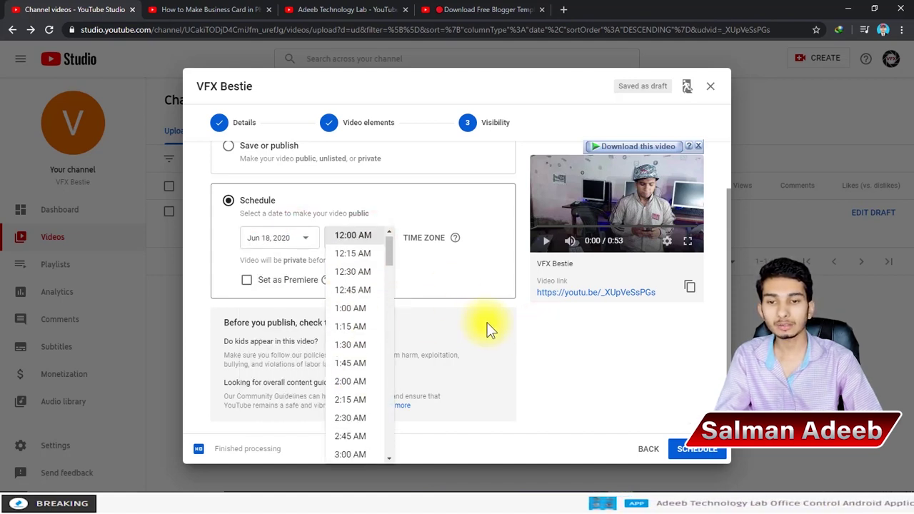
click(538, 321)
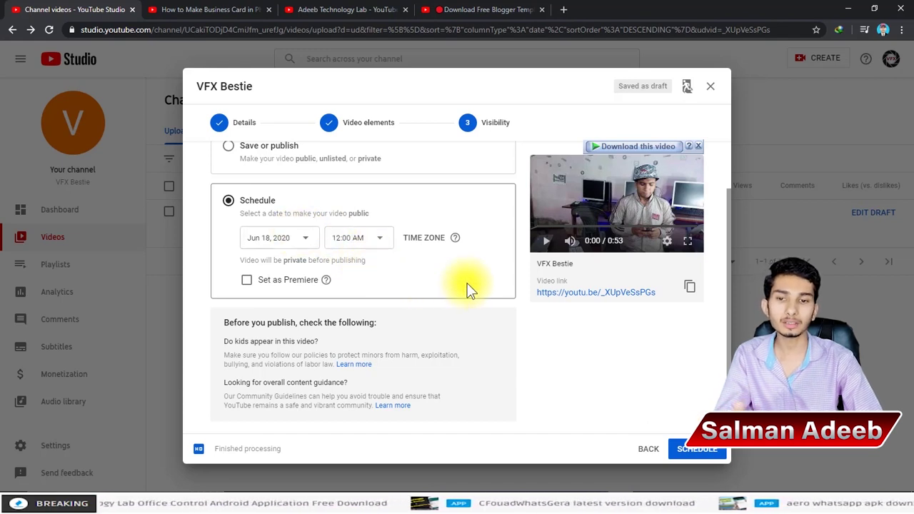
Step: Toggle the Set as Premiere option on, off and on again
scroll(480, 293, up, 2)
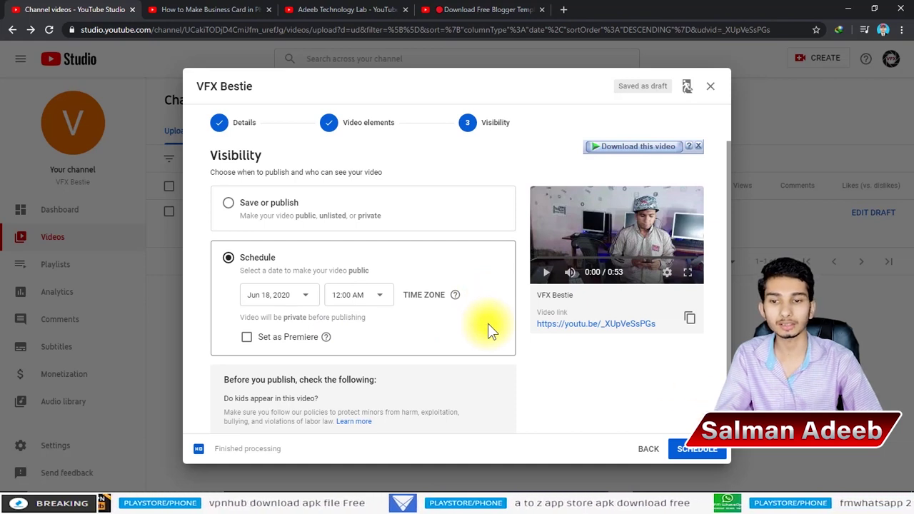
click(245, 339)
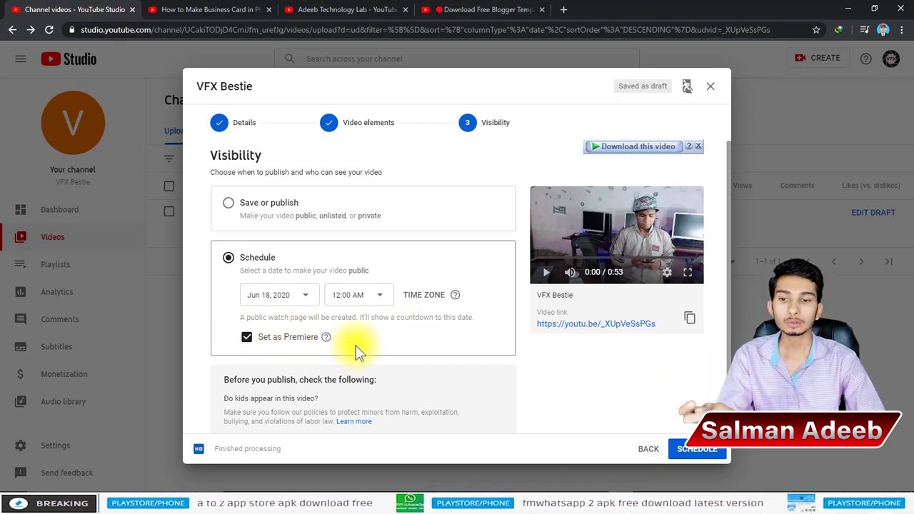
click(247, 339)
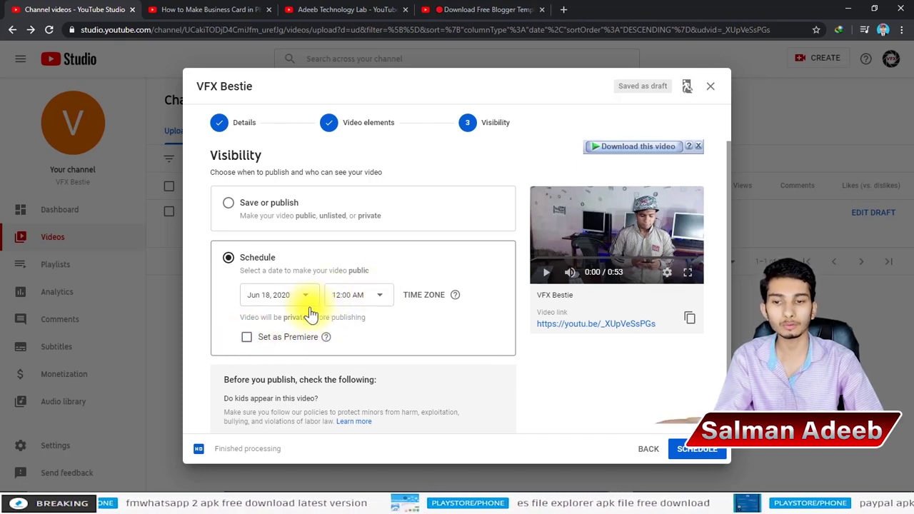
click(247, 339)
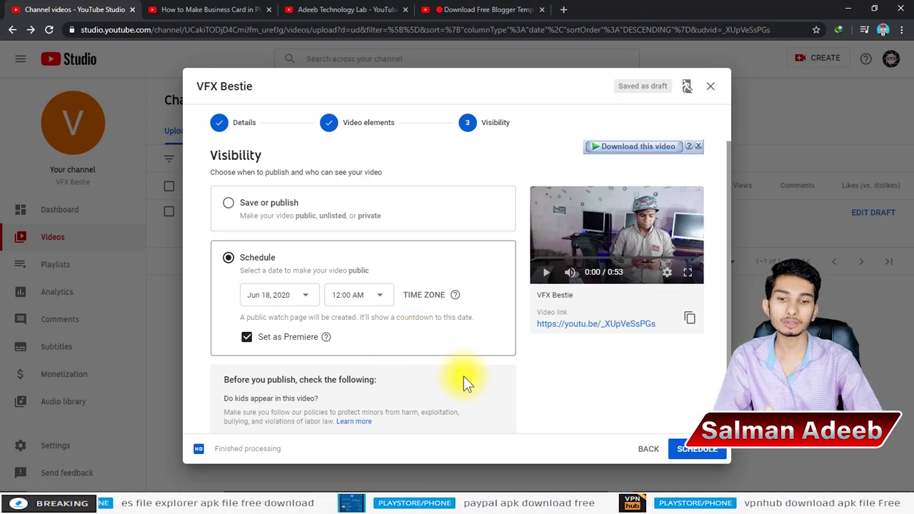
Step: Switch back to Save or publish with Public and publish the video
click(286, 218)
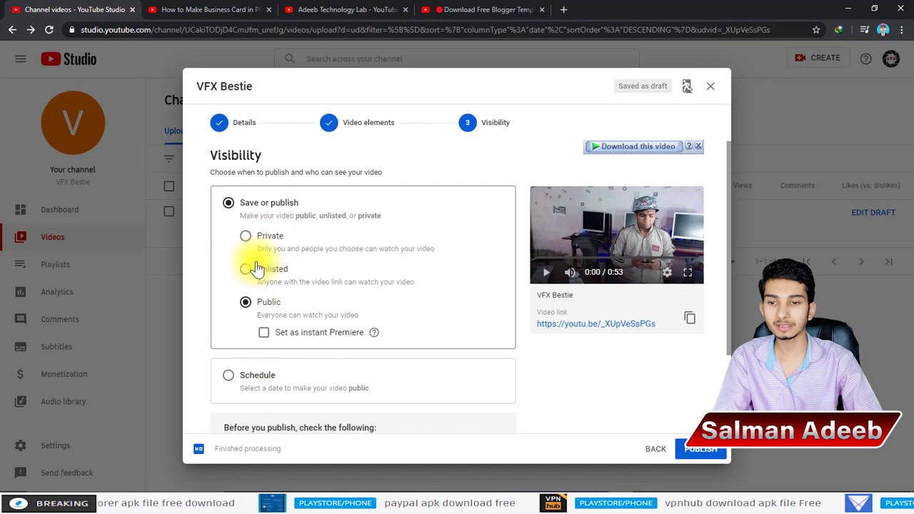
click(247, 302)
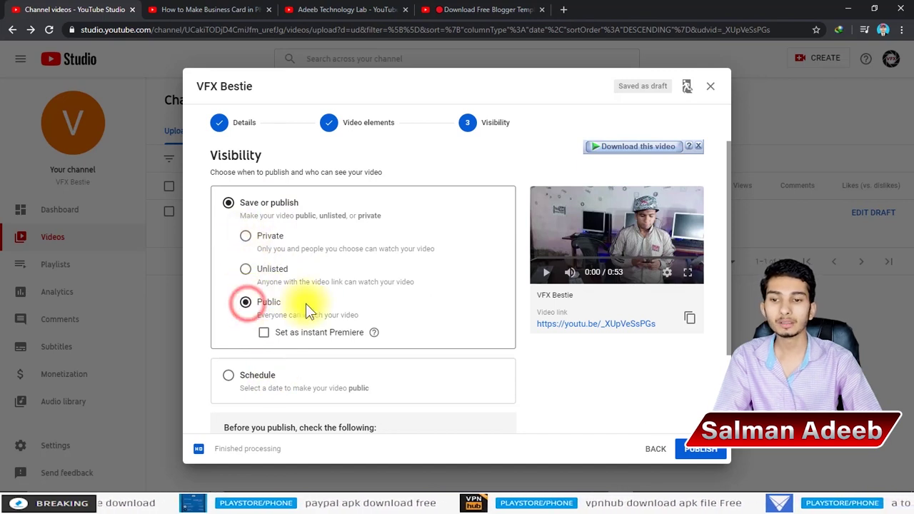
click(702, 450)
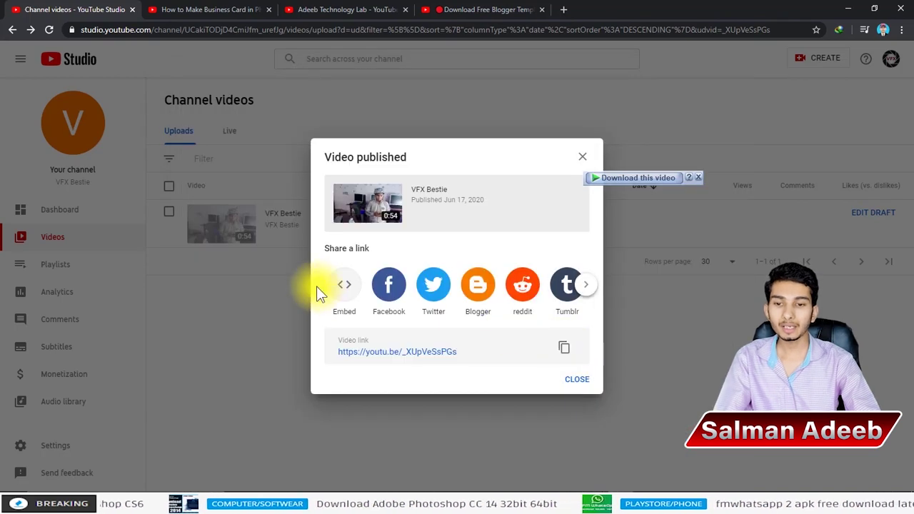
Step: Copy the published VFX Bestie video's share link from the Video published dialog to the clipboard
click(564, 348)
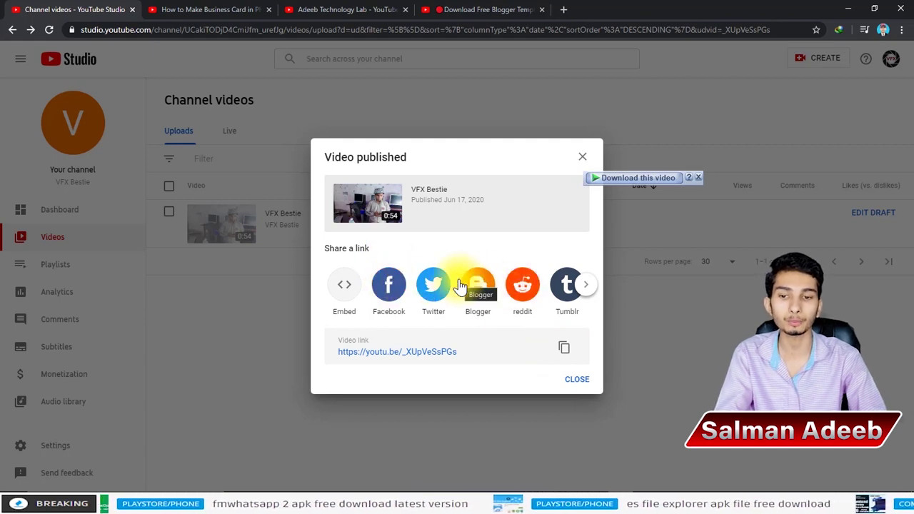
click(563, 348)
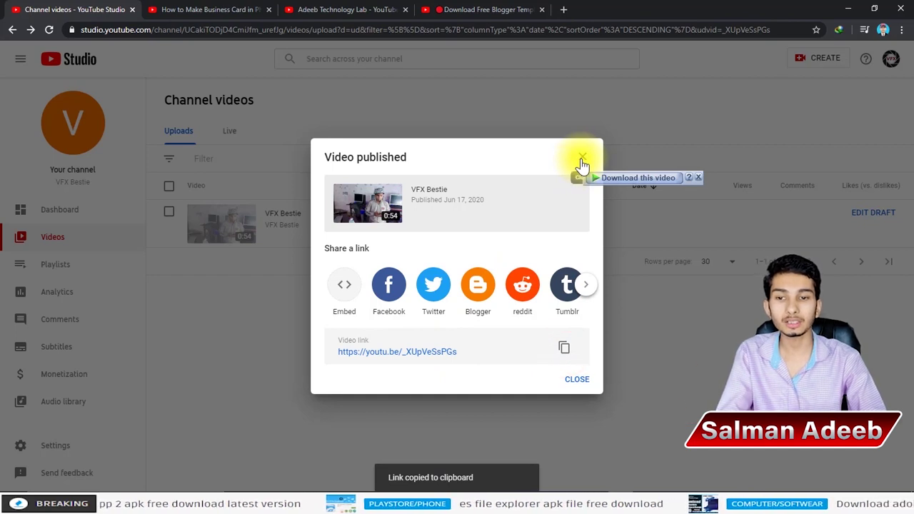